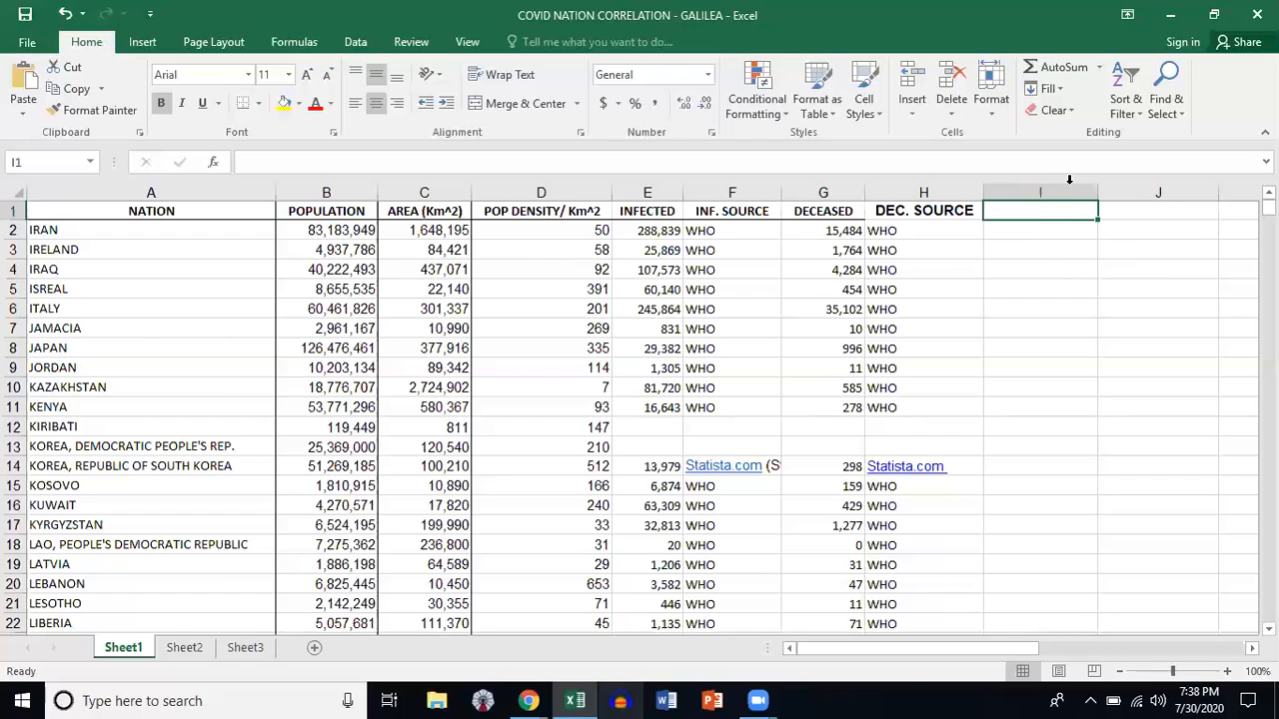
Step: Enter the column headers "% INFECTED" in I1 and "% DECEASED" in J1
left_click(1144, 235)
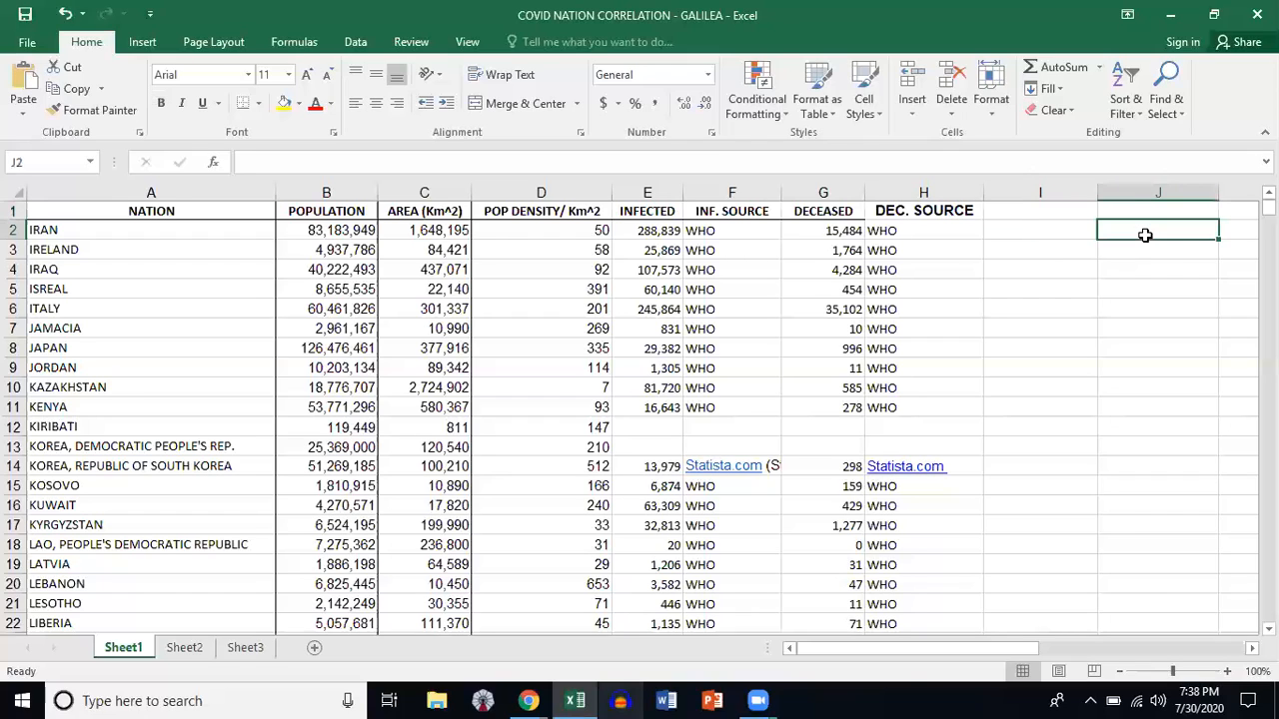
left_click(1133, 211)
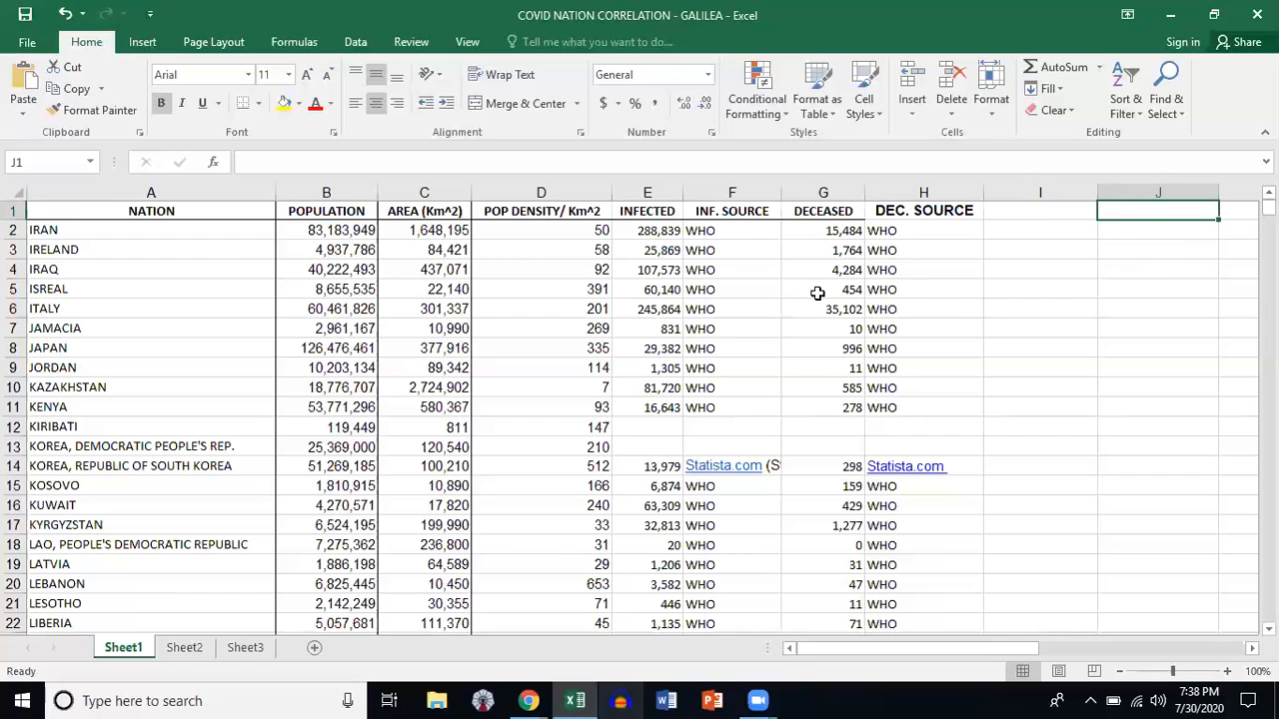
left_click(1031, 210)
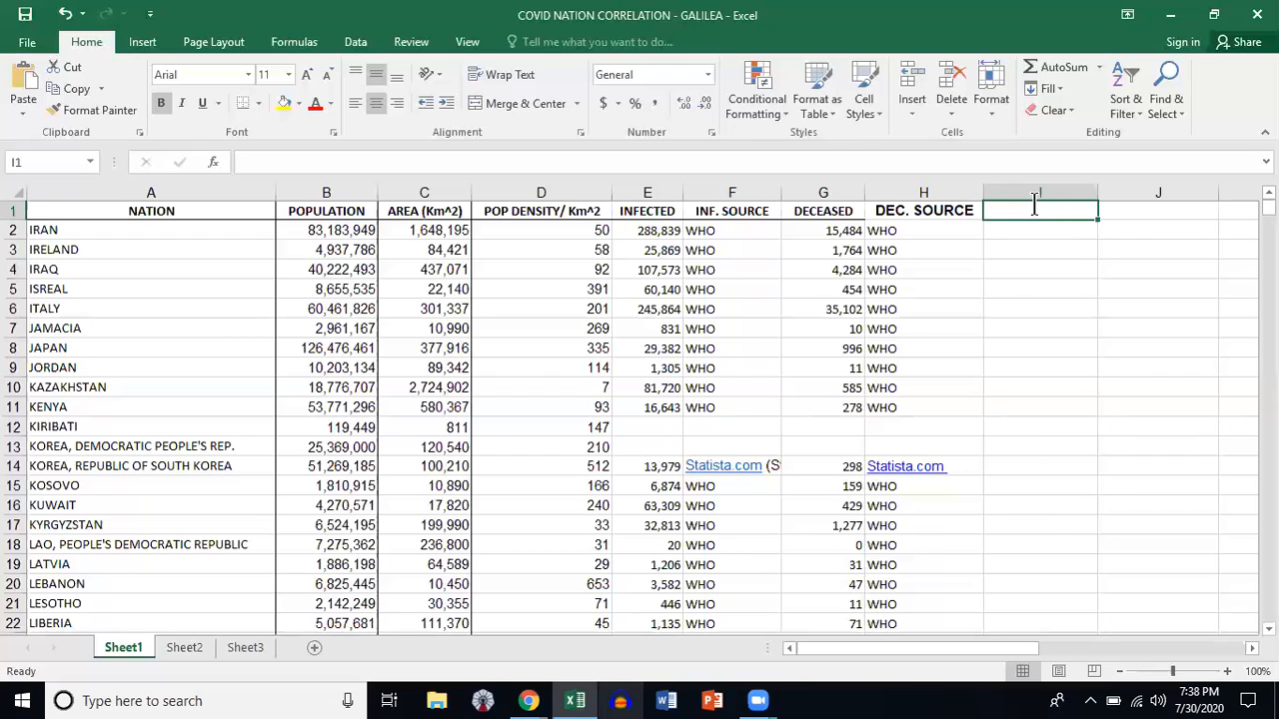
type("%")
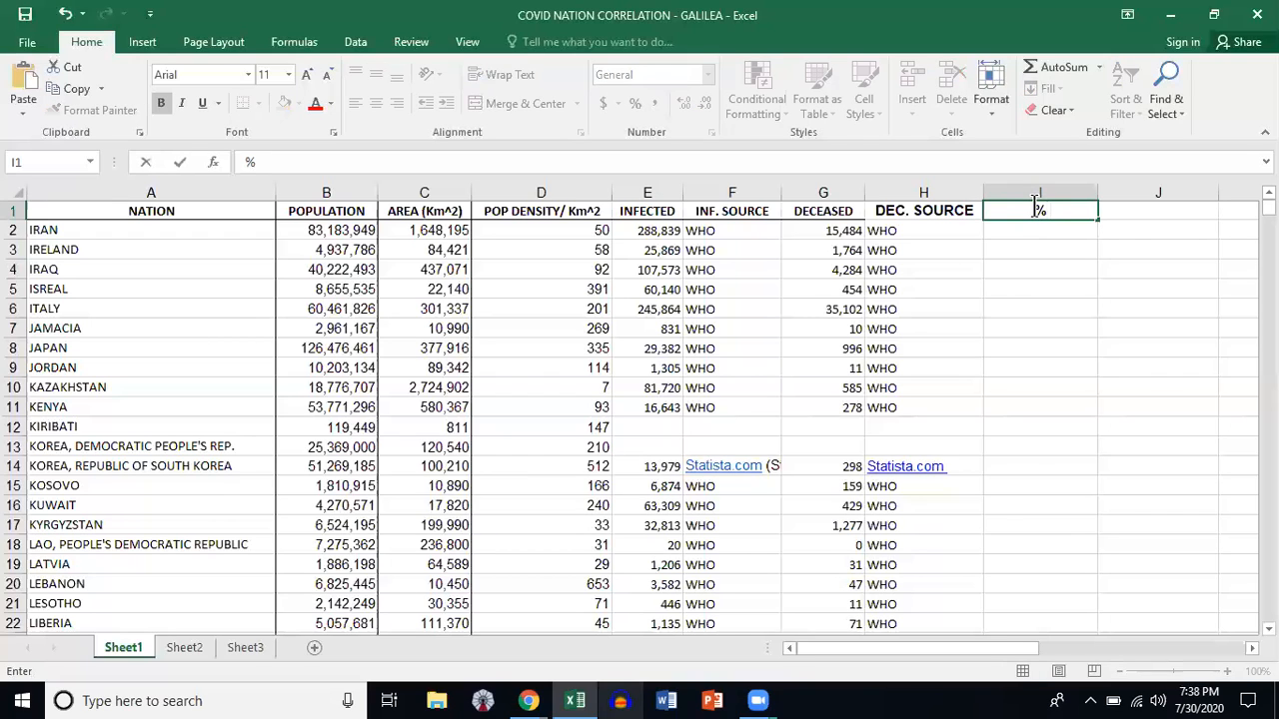
type(" i")
key("BackSpace")
type("INFECTED")
key("Tab")
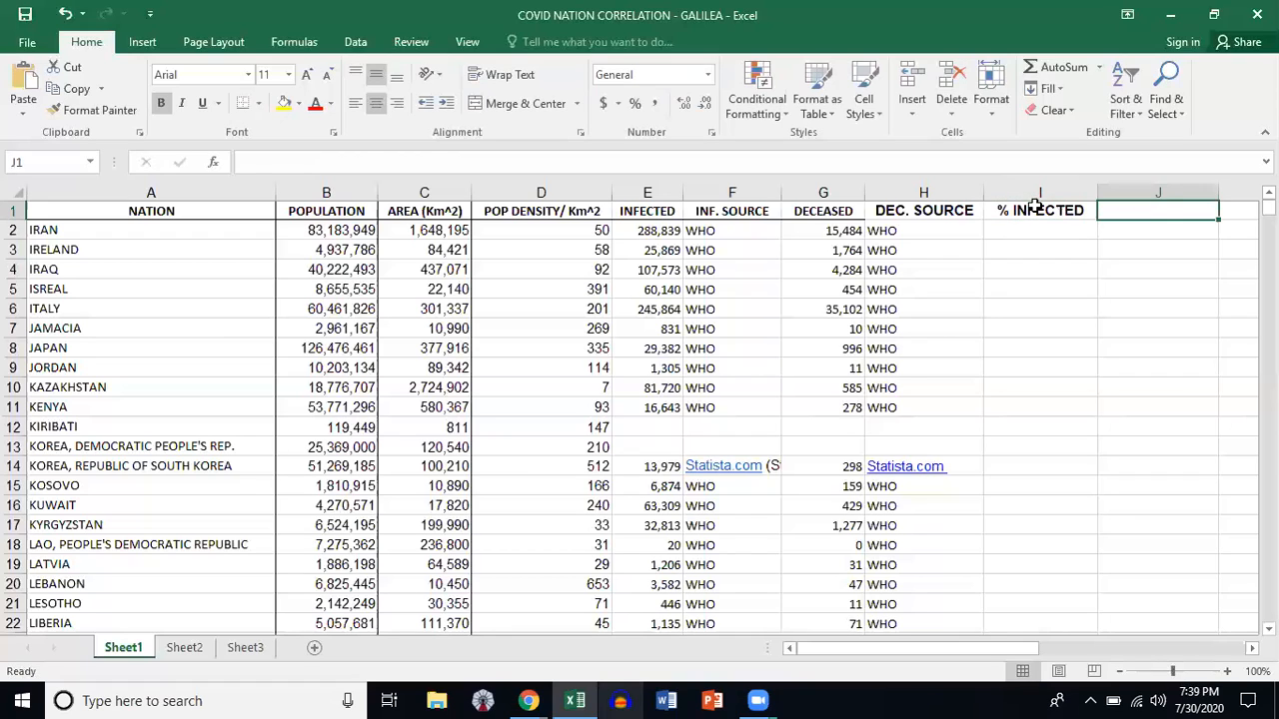
type("% DECEASED")
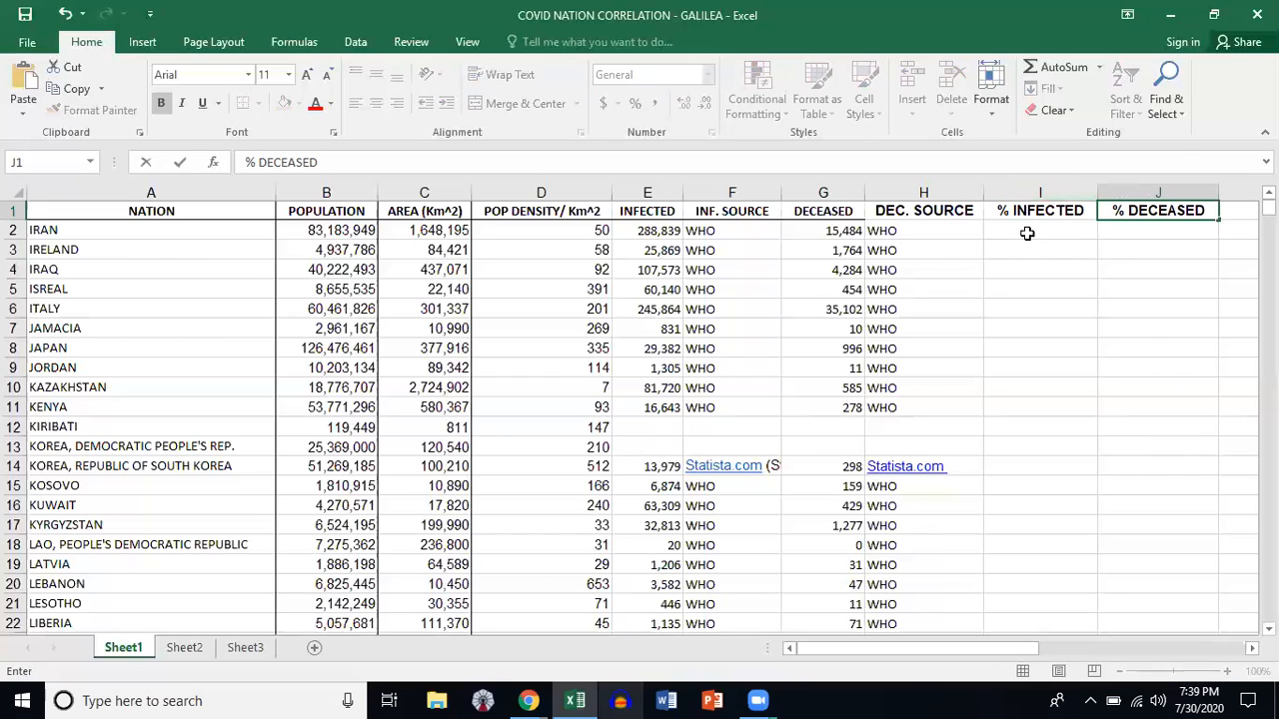
left_click(1026, 233)
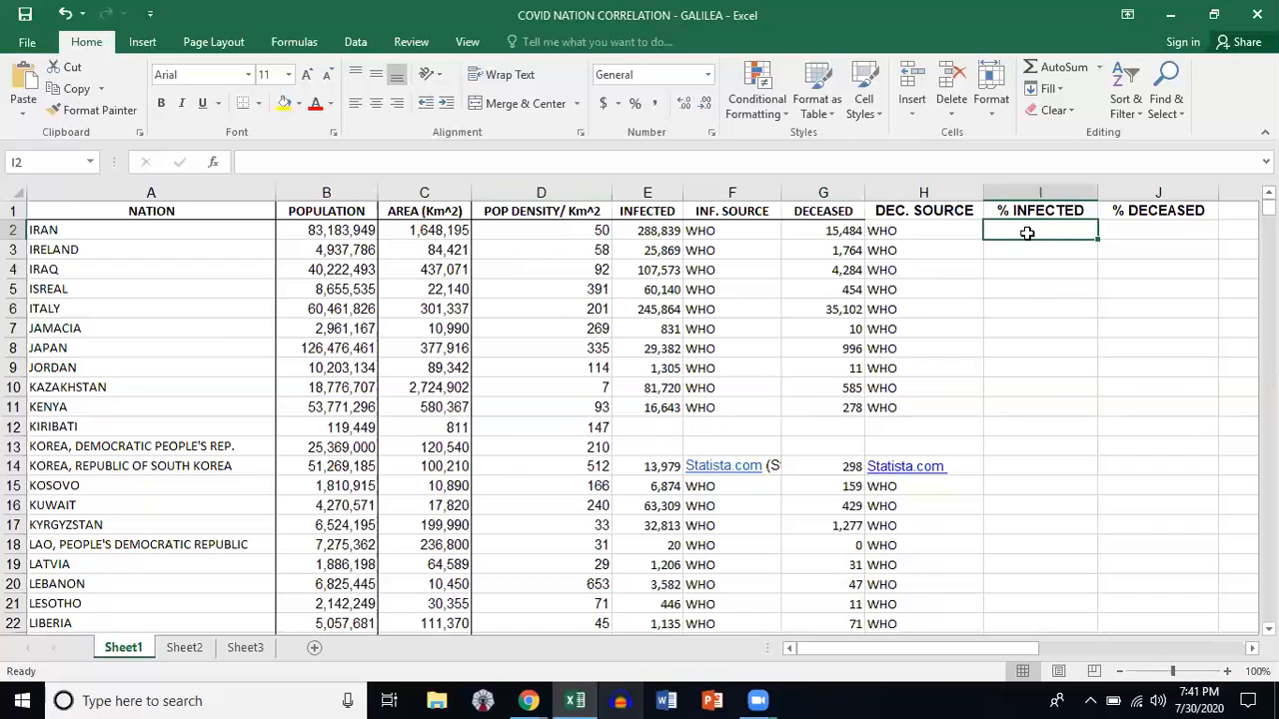
left_click(1146, 247)
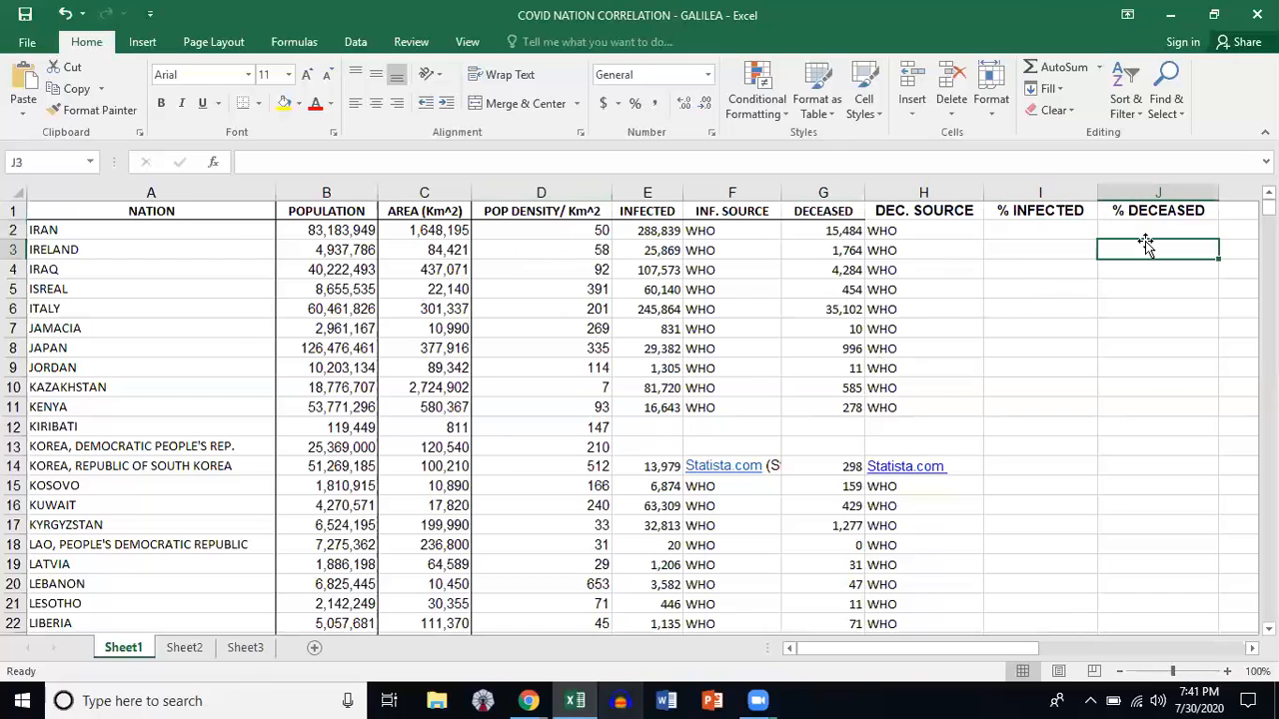
double_click(1024, 229)
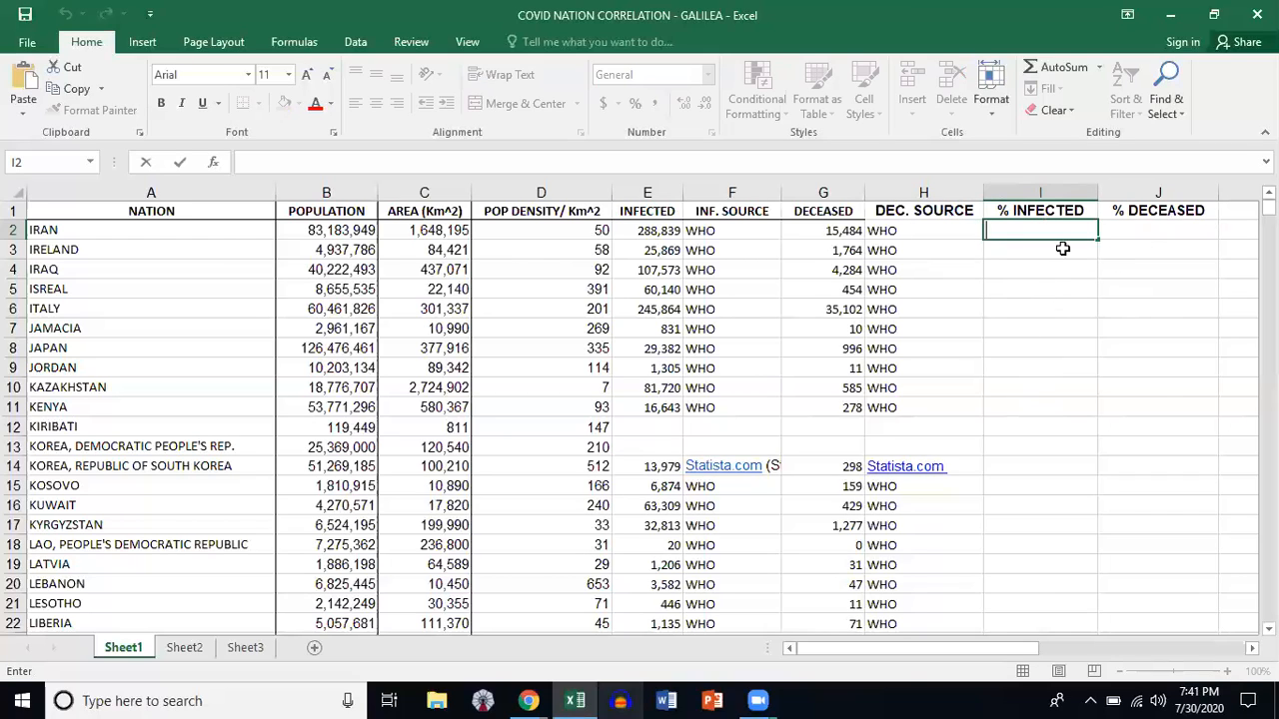
left_click(1040, 192)
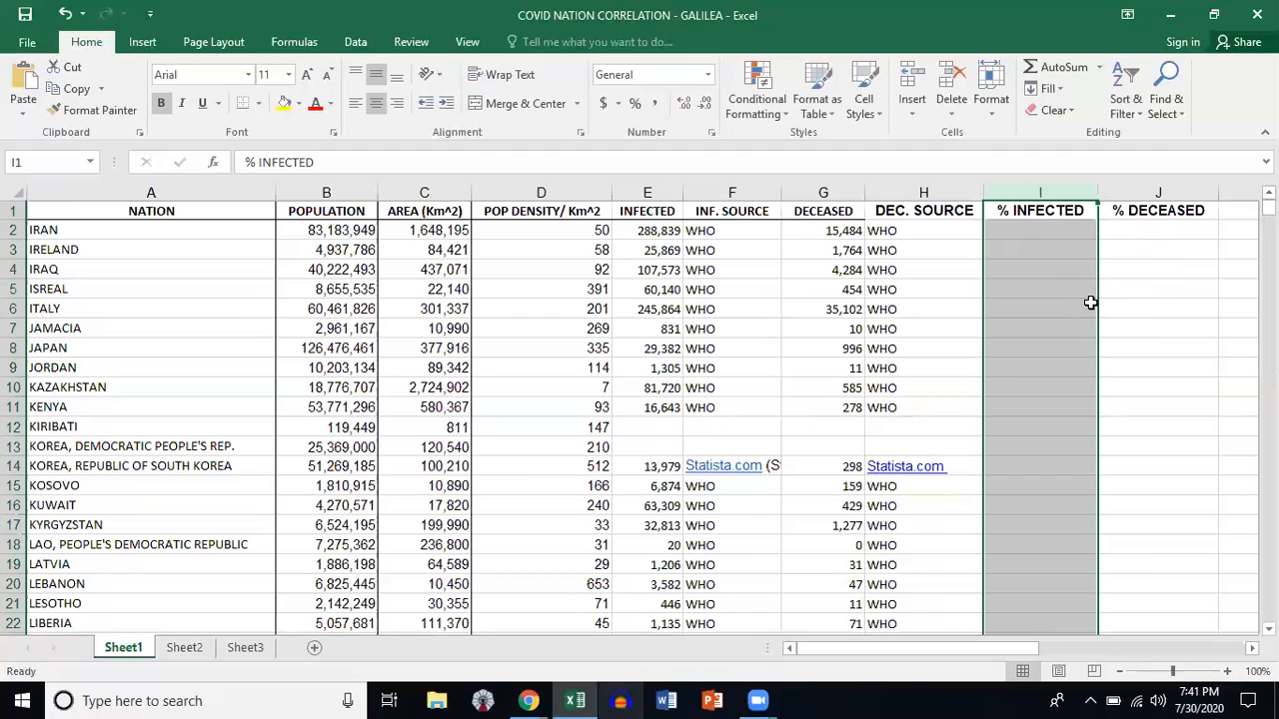
Step: Enter the formula =E2*100/B2 in cell I2 to calculate Iran's percentage infected
left_click(1025, 232)
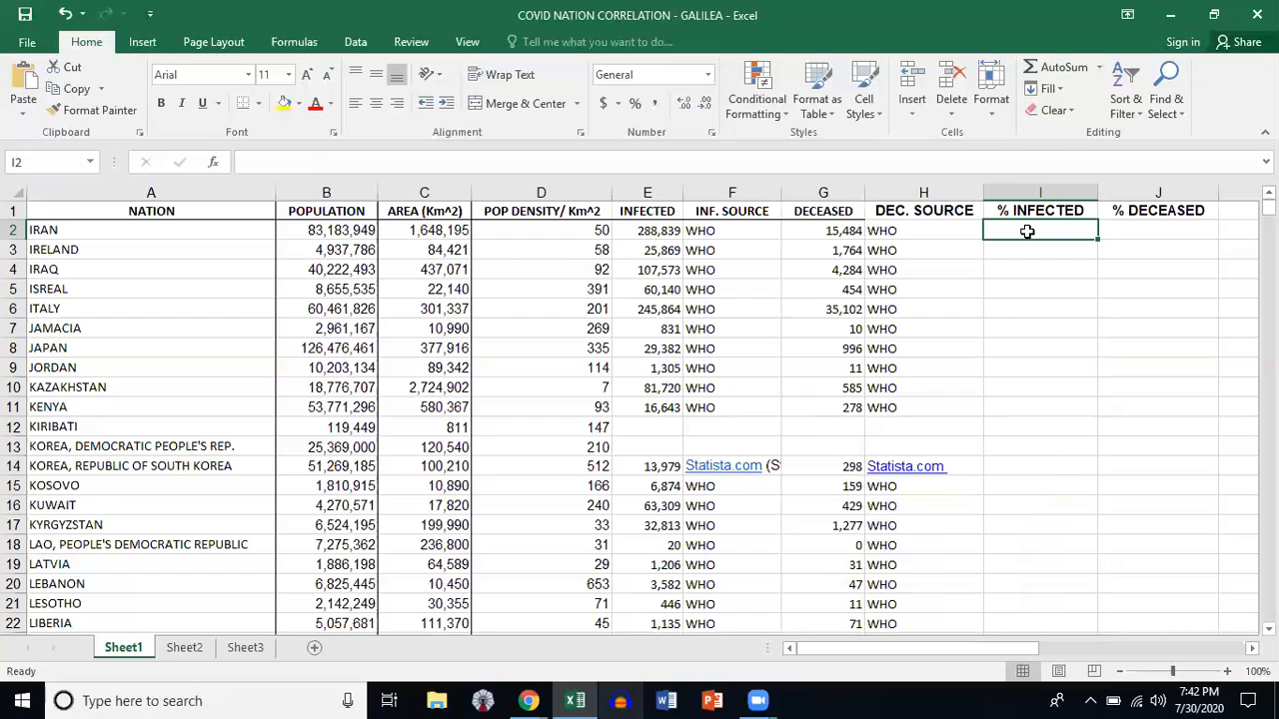
type("=")
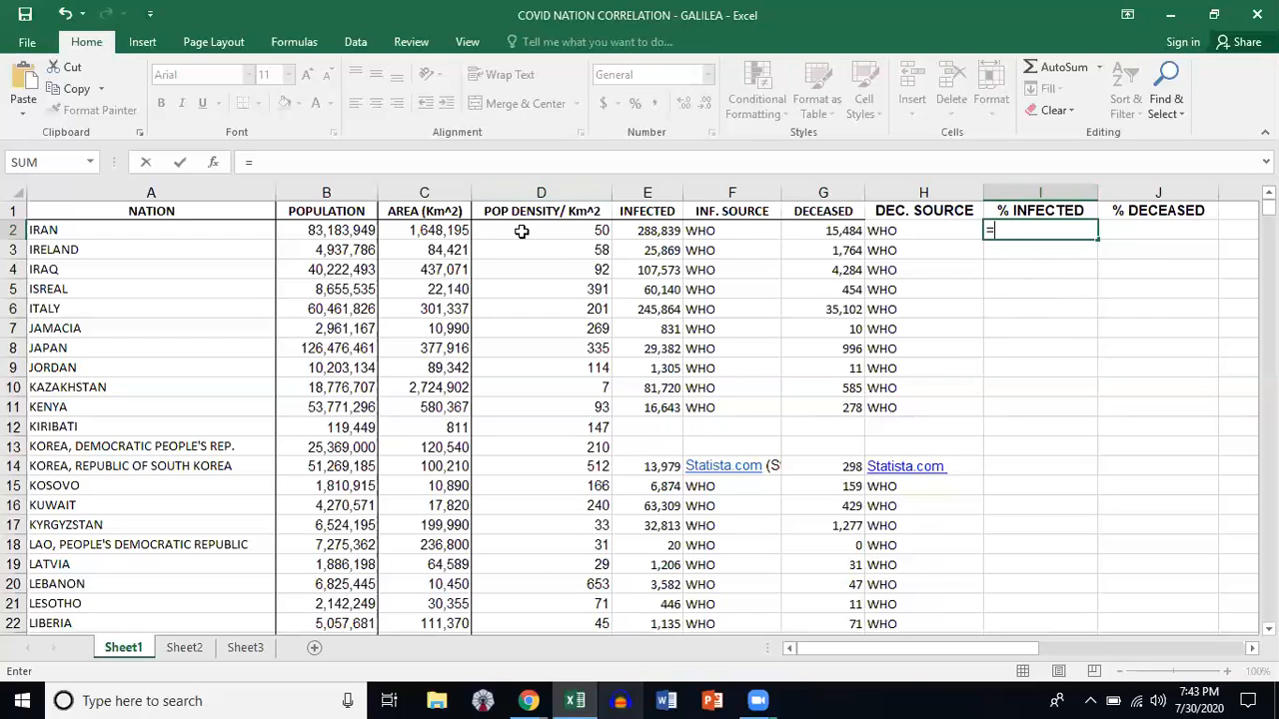
left_click(648, 232)
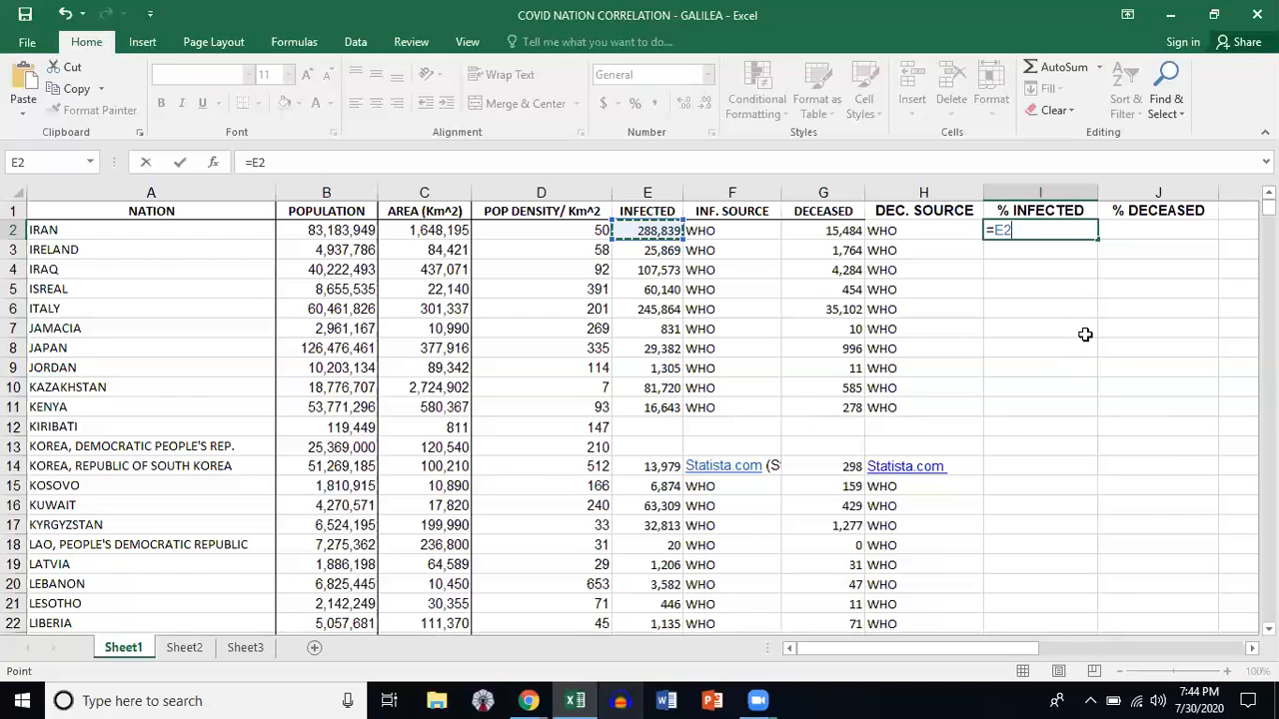
type("*")
type("100")
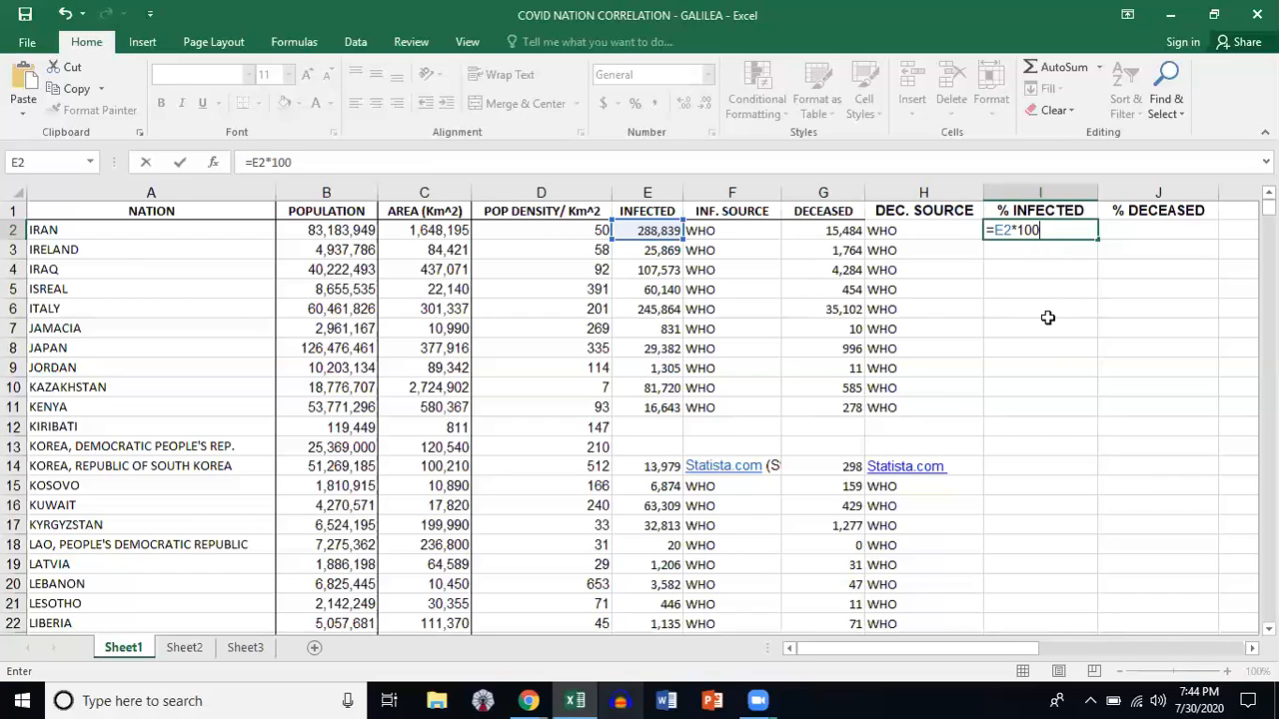
type("/")
left_click(317, 230)
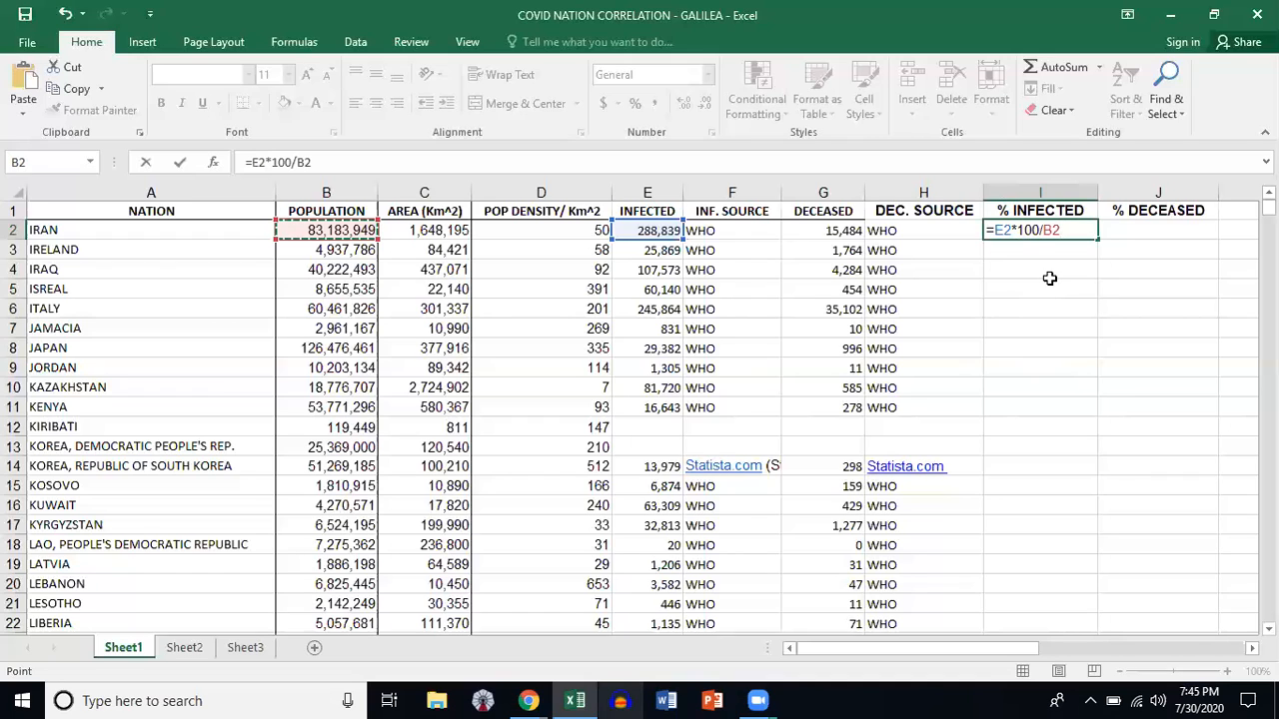
key("Return")
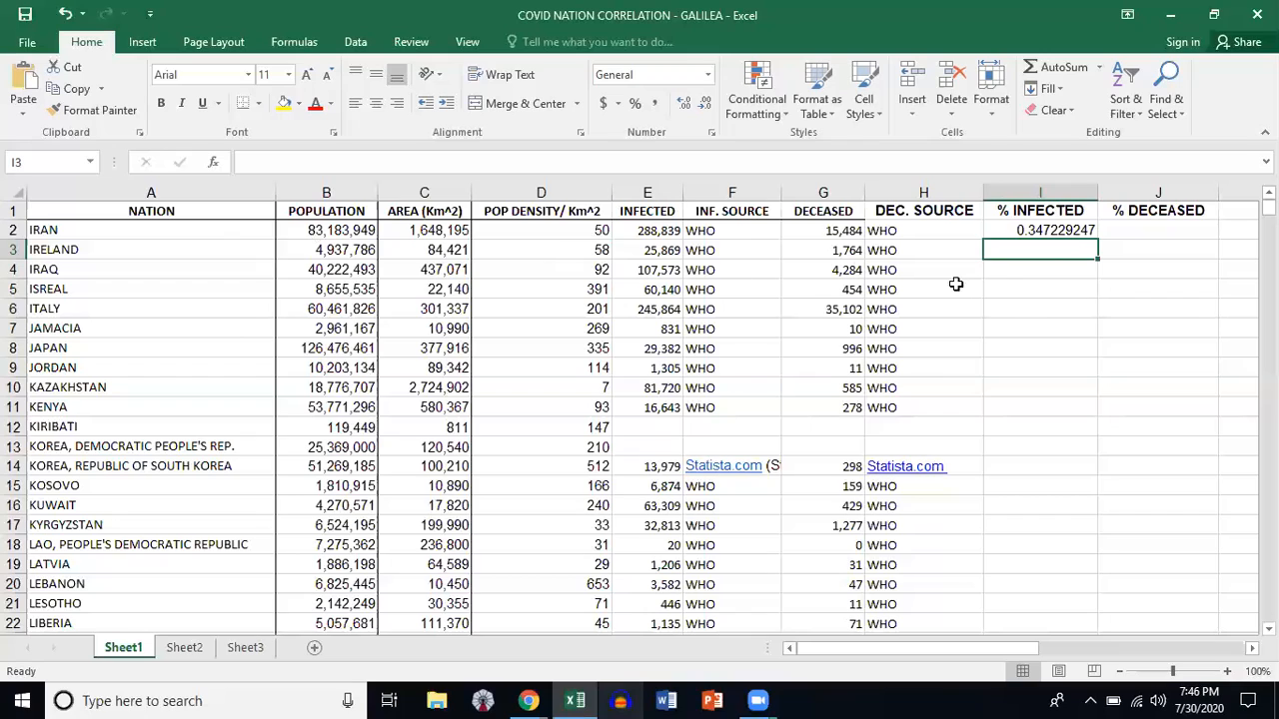
Step: Fill the percentage infected formula from I2 down to the Mozambique row, I47
left_click(1045, 230)
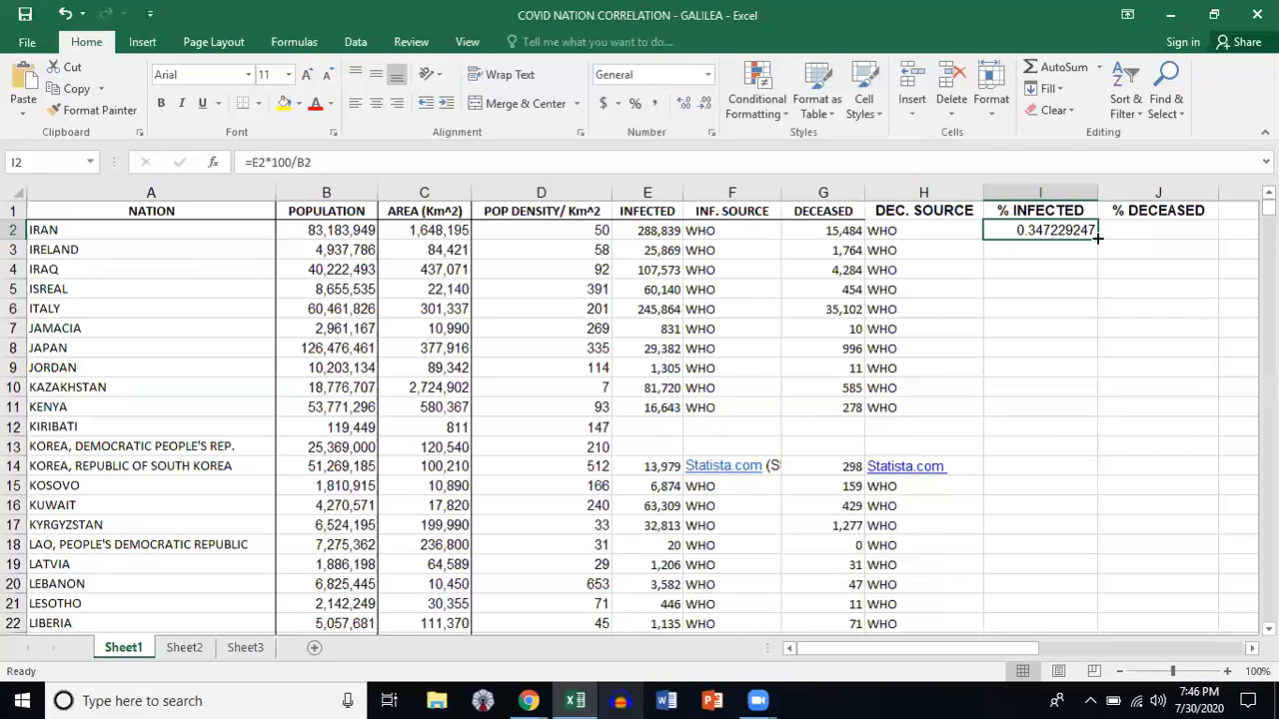
left_click_drag(1097, 237, 1062, 397)
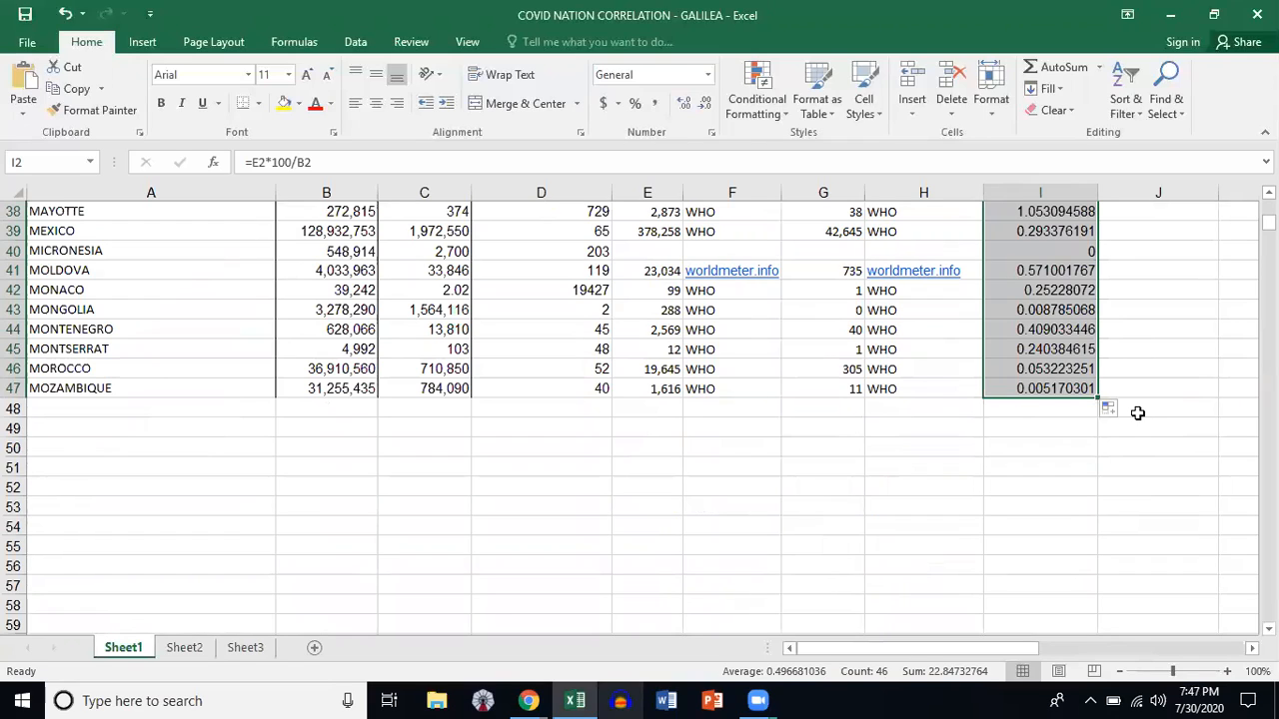
left_click(1040, 389)
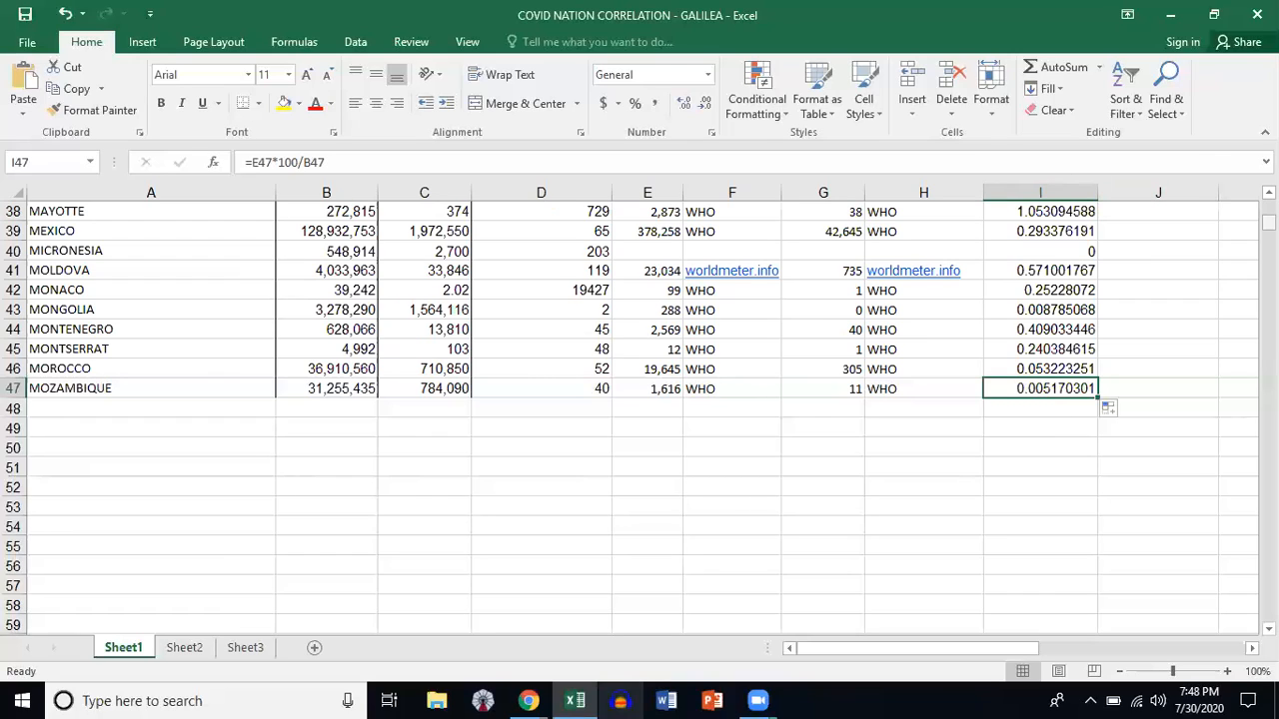
Step: Reduce the percentage infected values in I2 through I47 to two decimal places
left_click_drag(1267, 222, 1268, 205)
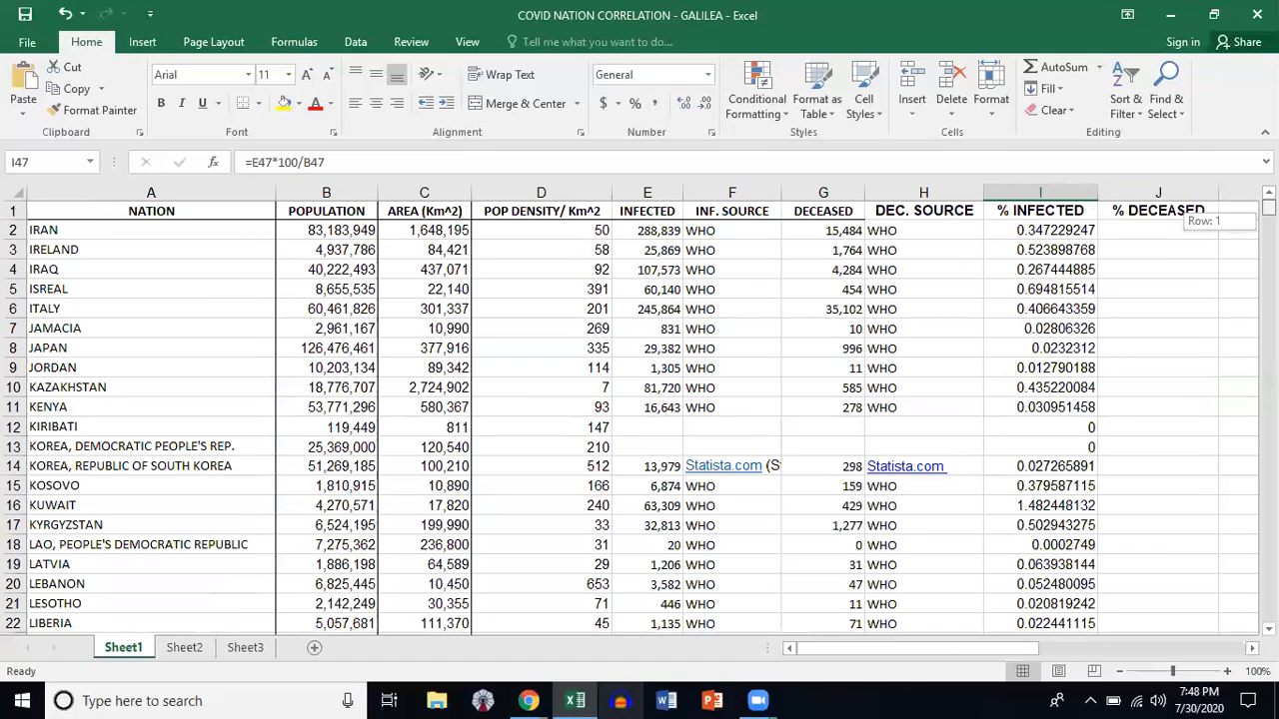
mouse_move(1267, 205)
left_mouse_down()
mouse_move(1268, 250)
mouse_move(1268, 220)
left_mouse_up()
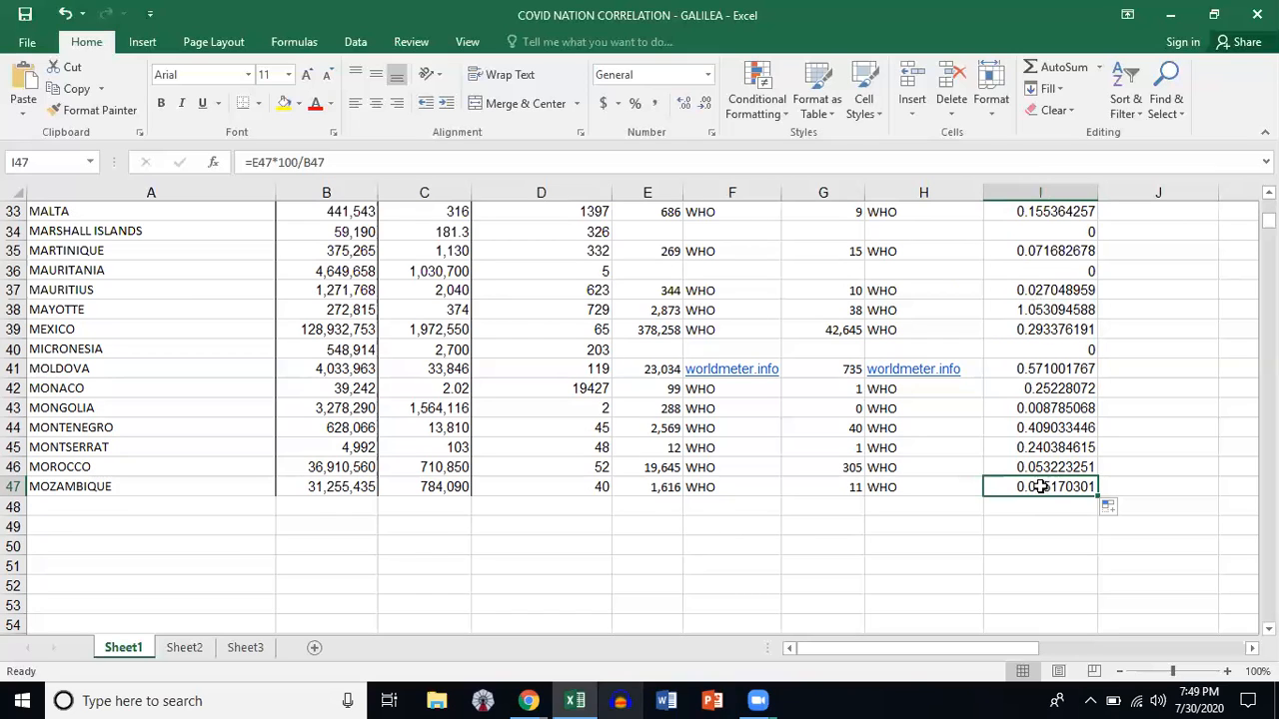
left_click_drag(1043, 486, 1030, 228)
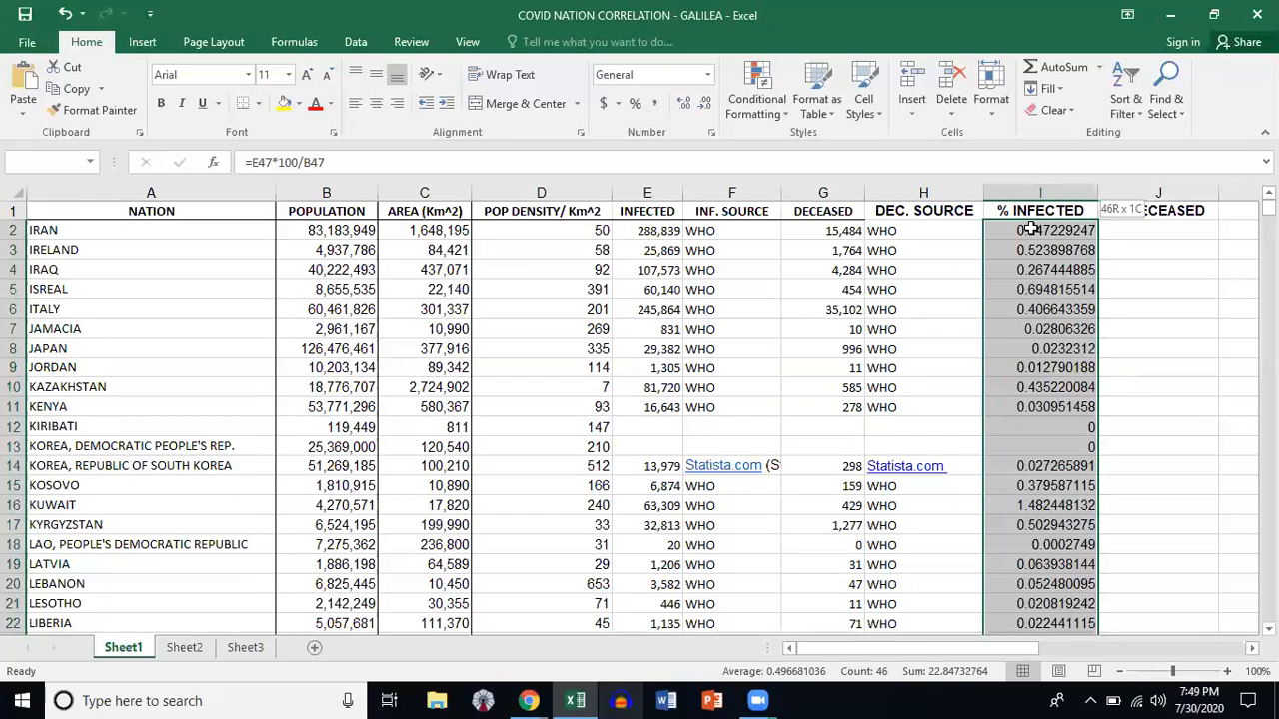
left_click_drag(1031, 229, 1031, 229)
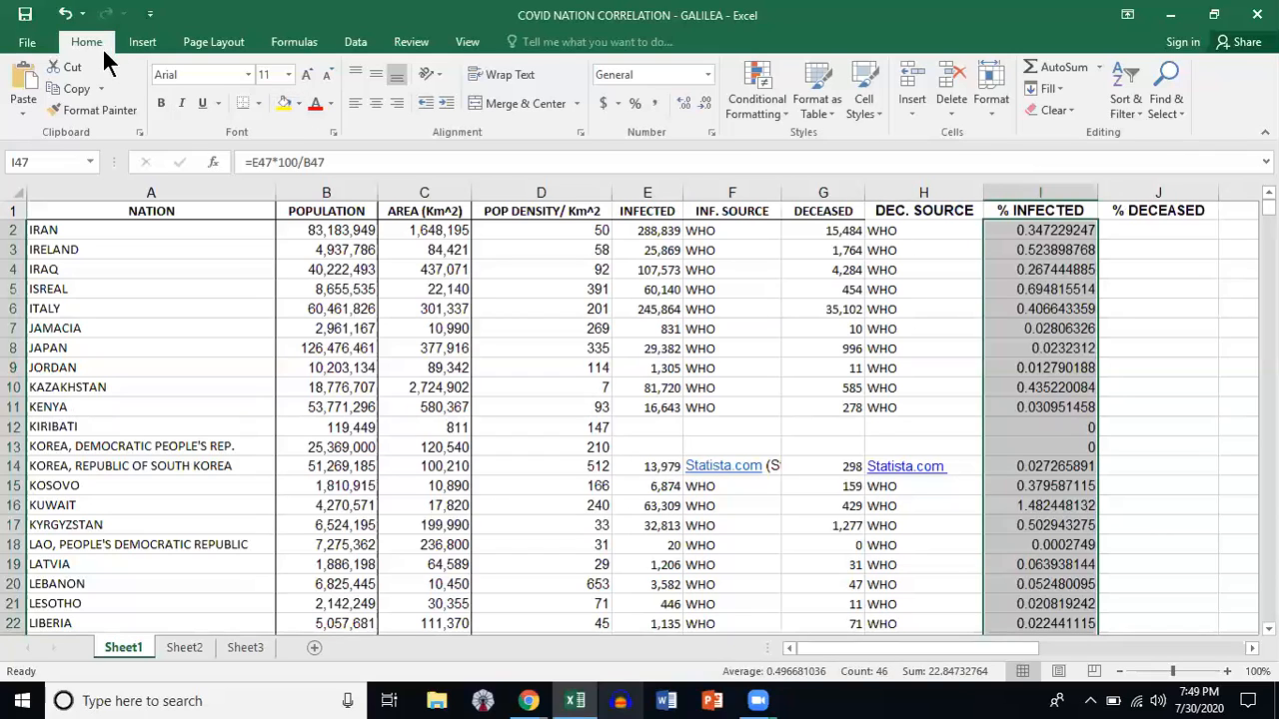
left_click(703, 98)
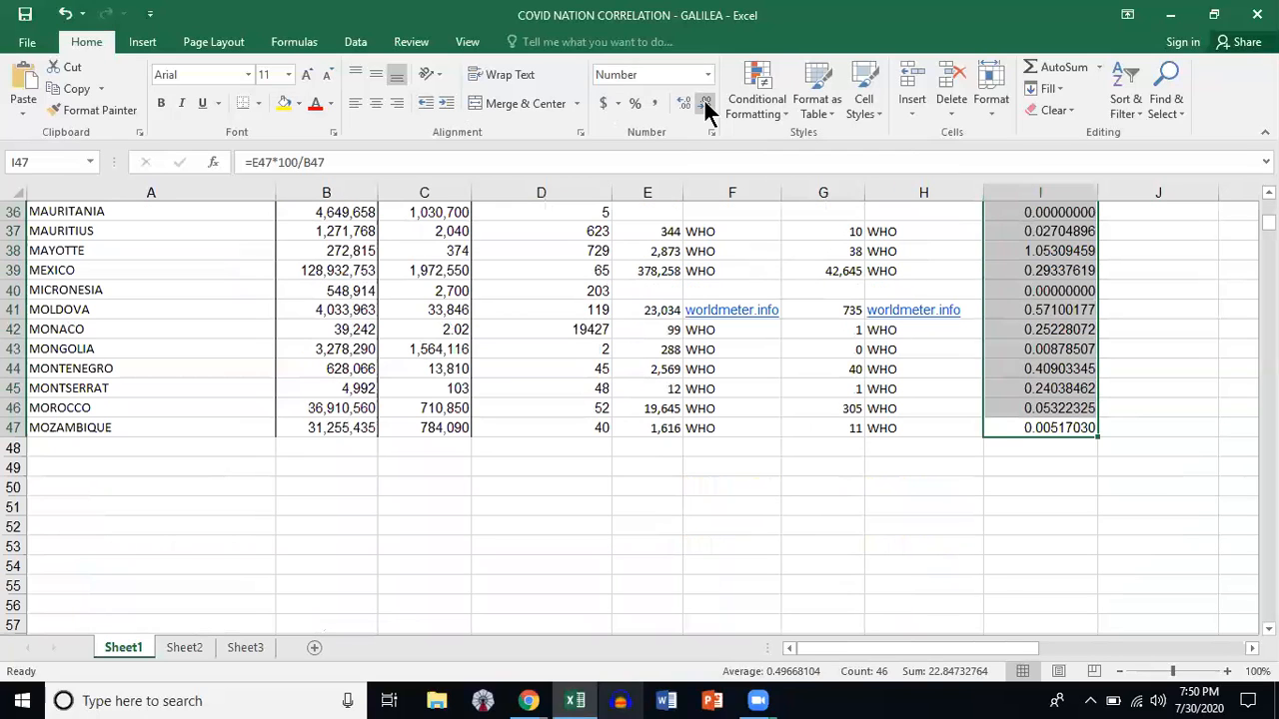
left_click(703, 98)
left_click(704, 101)
left_click(703, 98)
left_click(703, 98)
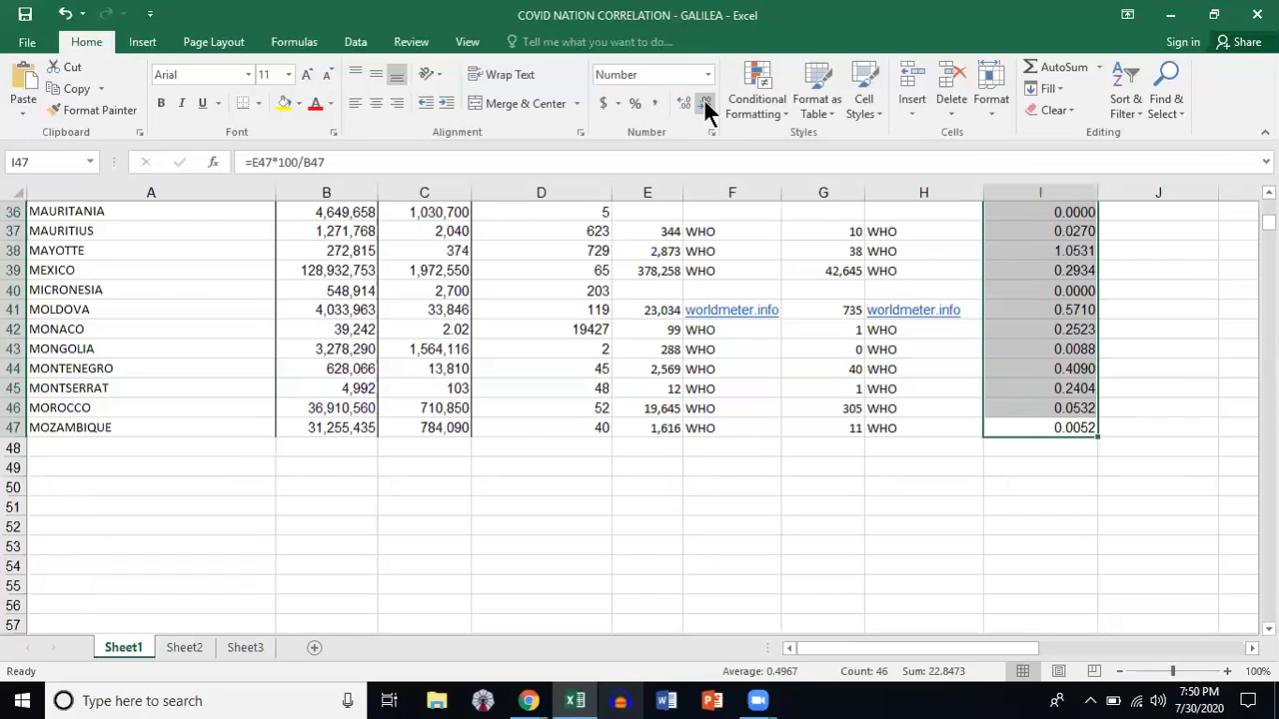
left_click(703, 103)
left_click(703, 103)
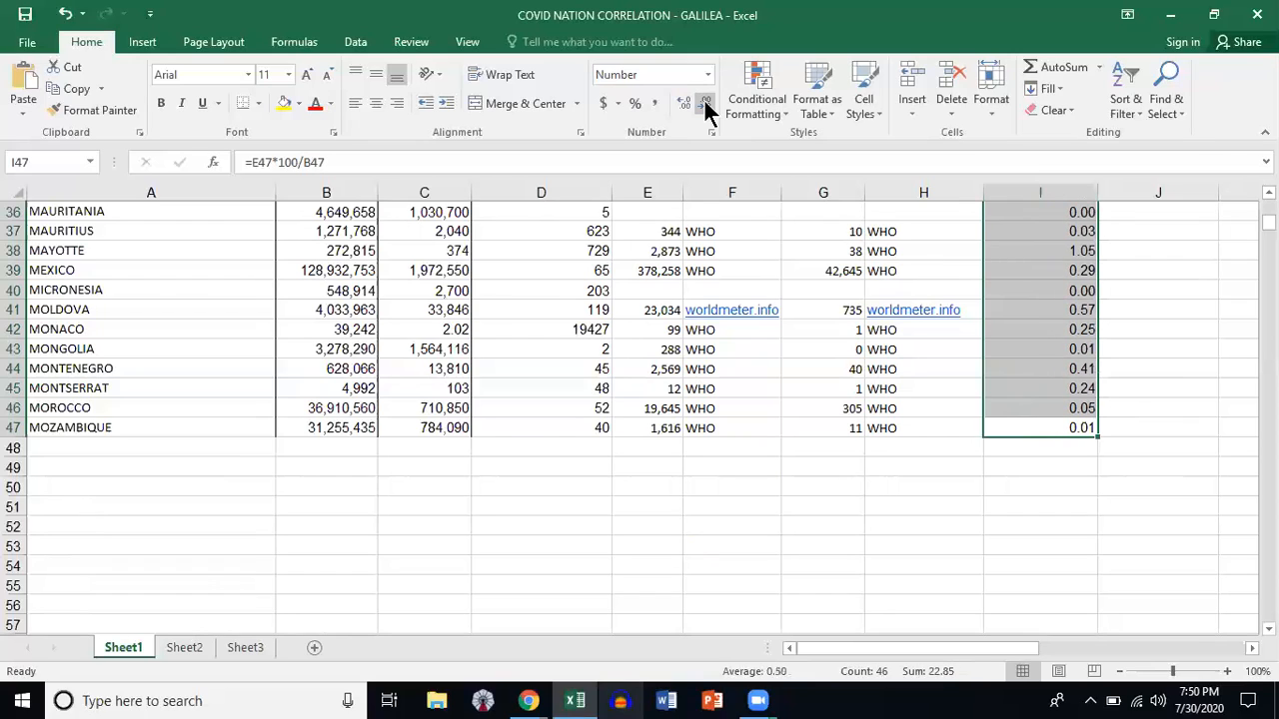
left_click(1020, 480)
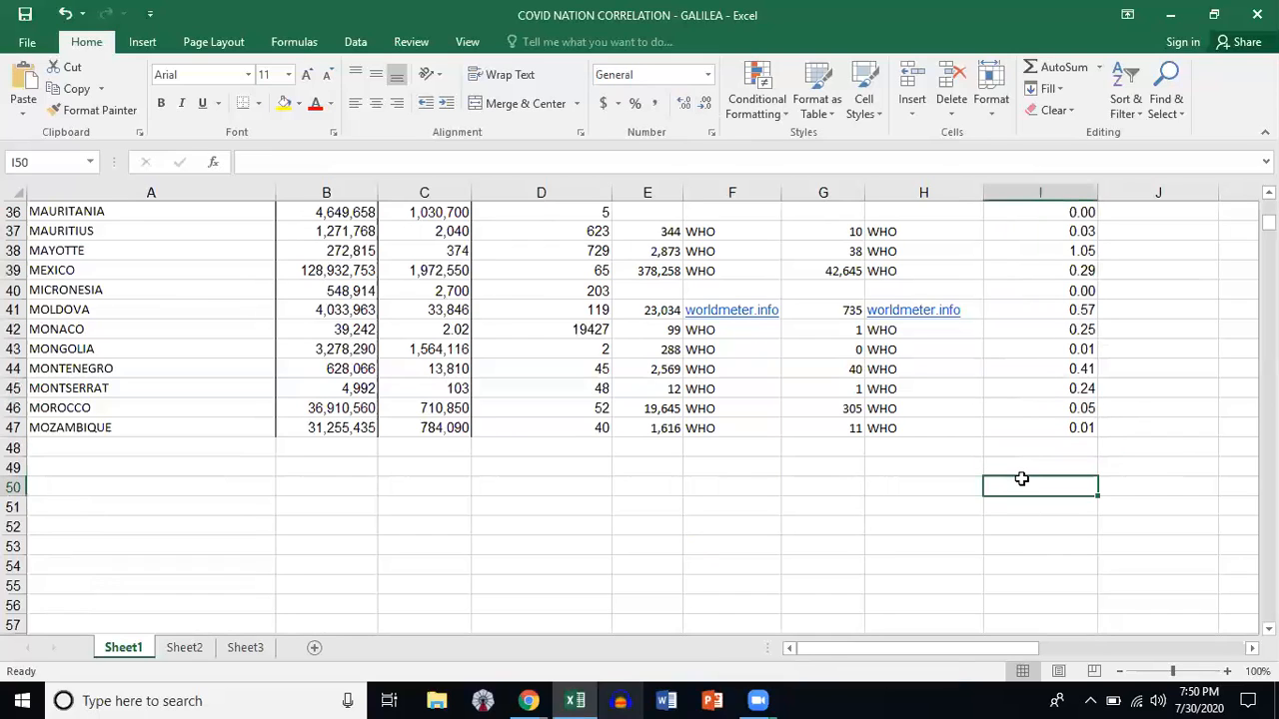
Step: Examine the percentage infected formulas and values cell by cell from I47 up to the column header
left_click(1038, 422)
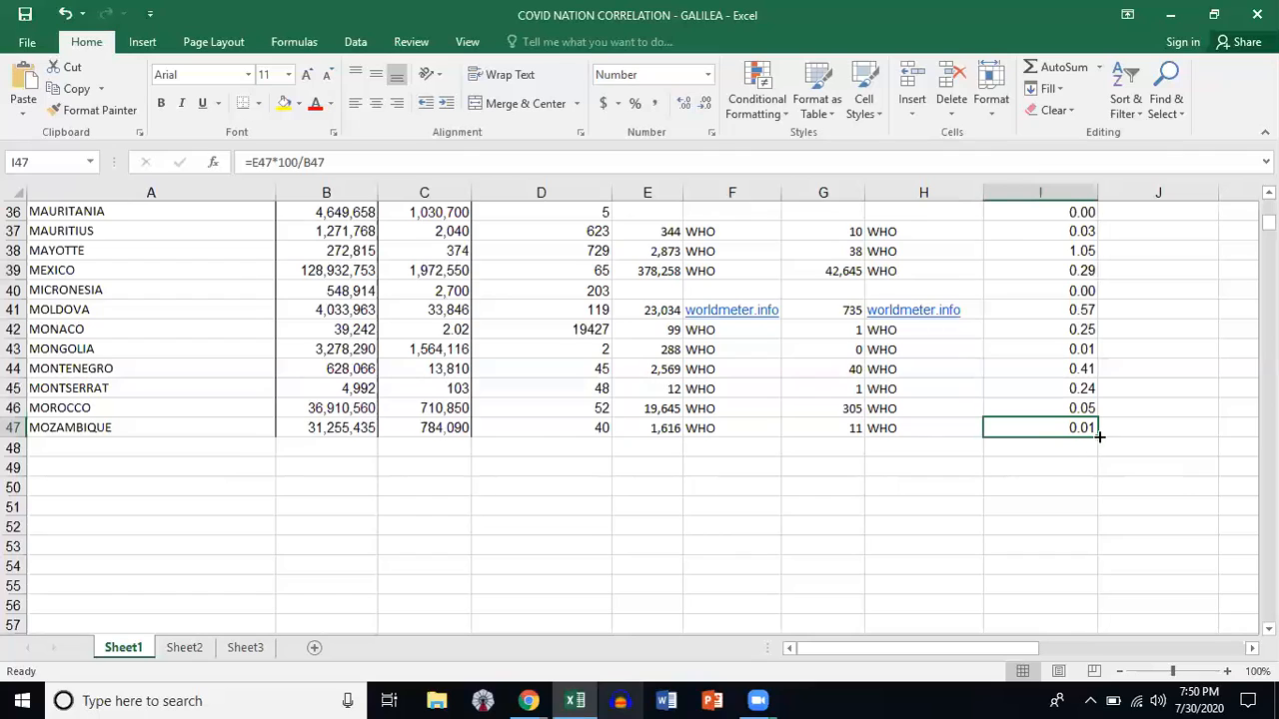
key("Up")
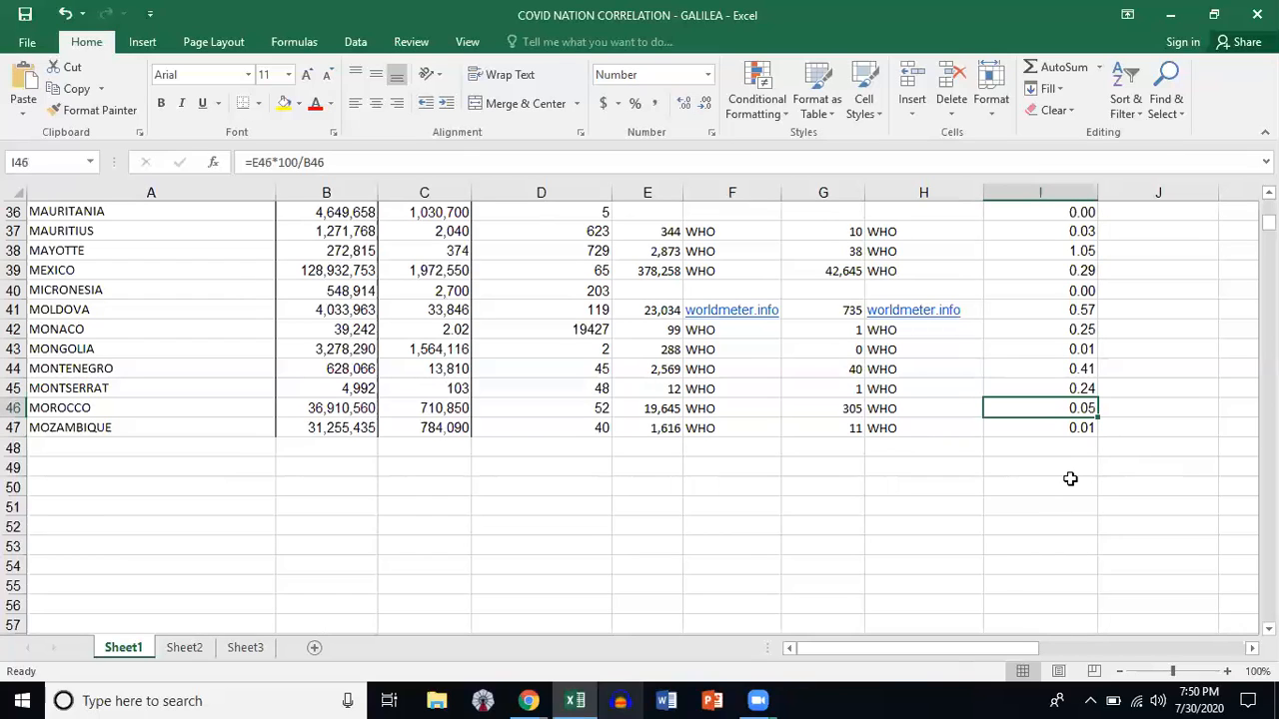
key("Up")
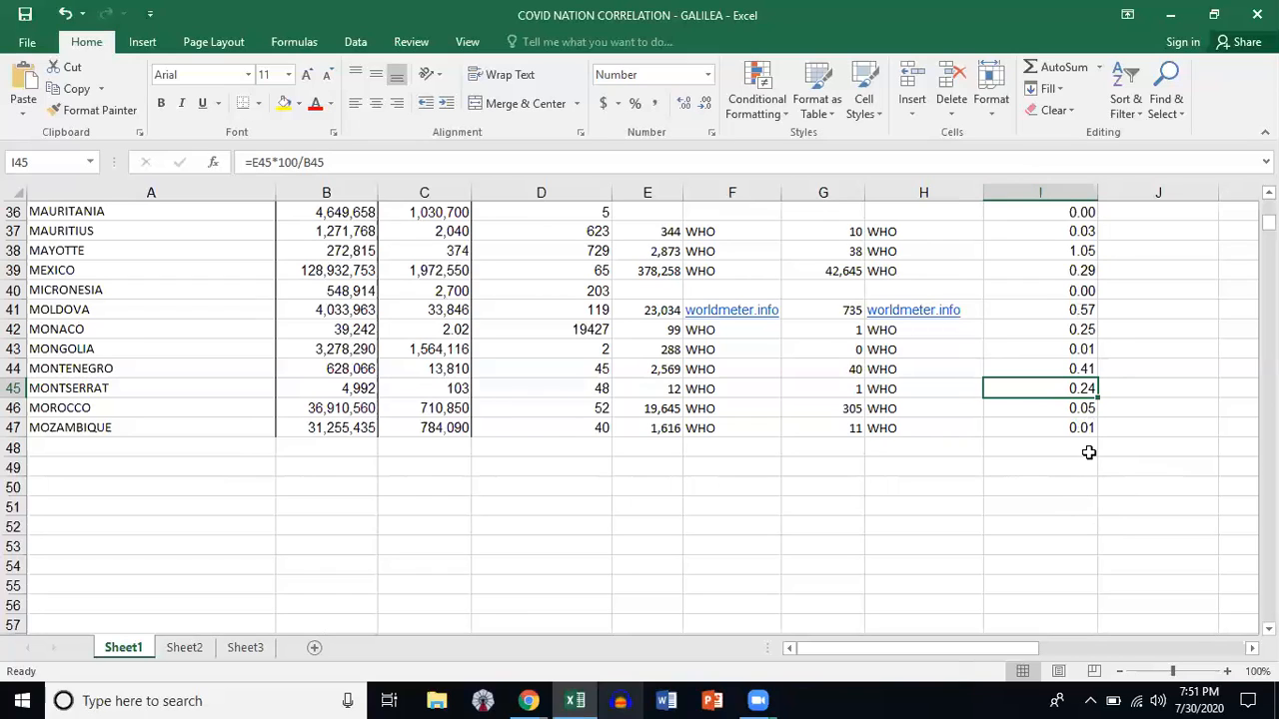
key("Up")
key("Up")
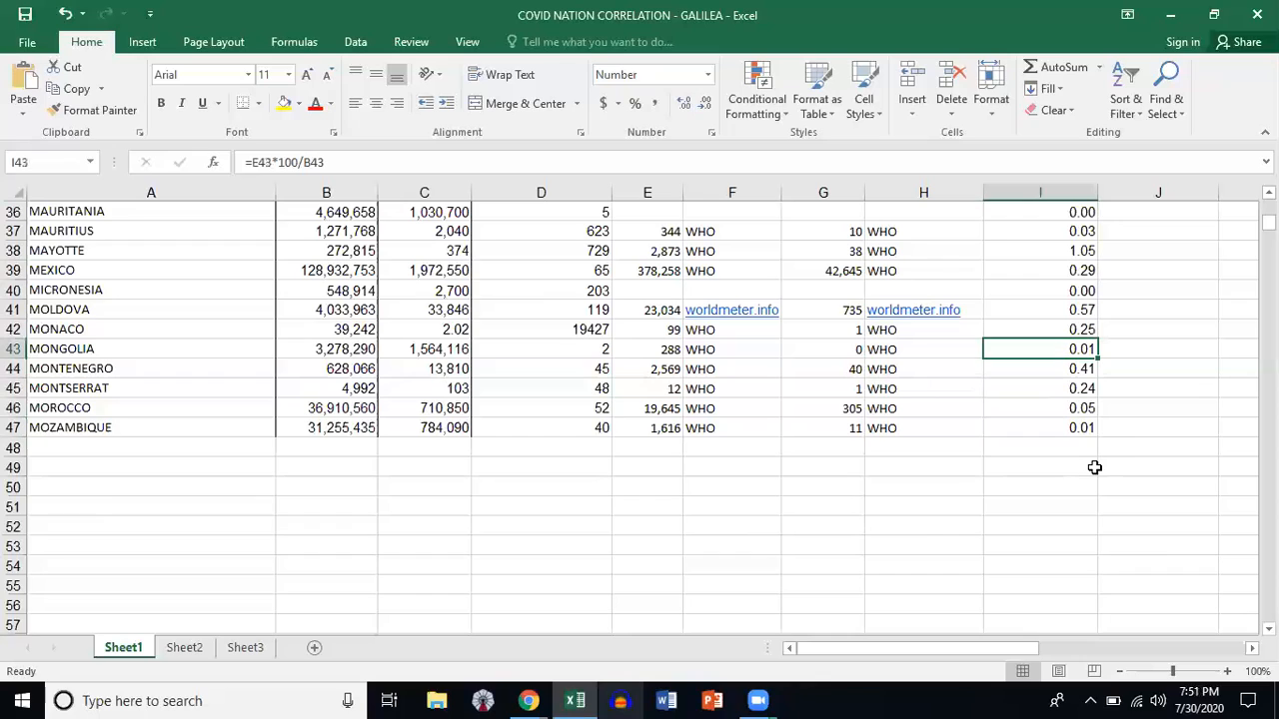
key("Up")
key("Up")
key("Up")
key("Up")
key("Up")
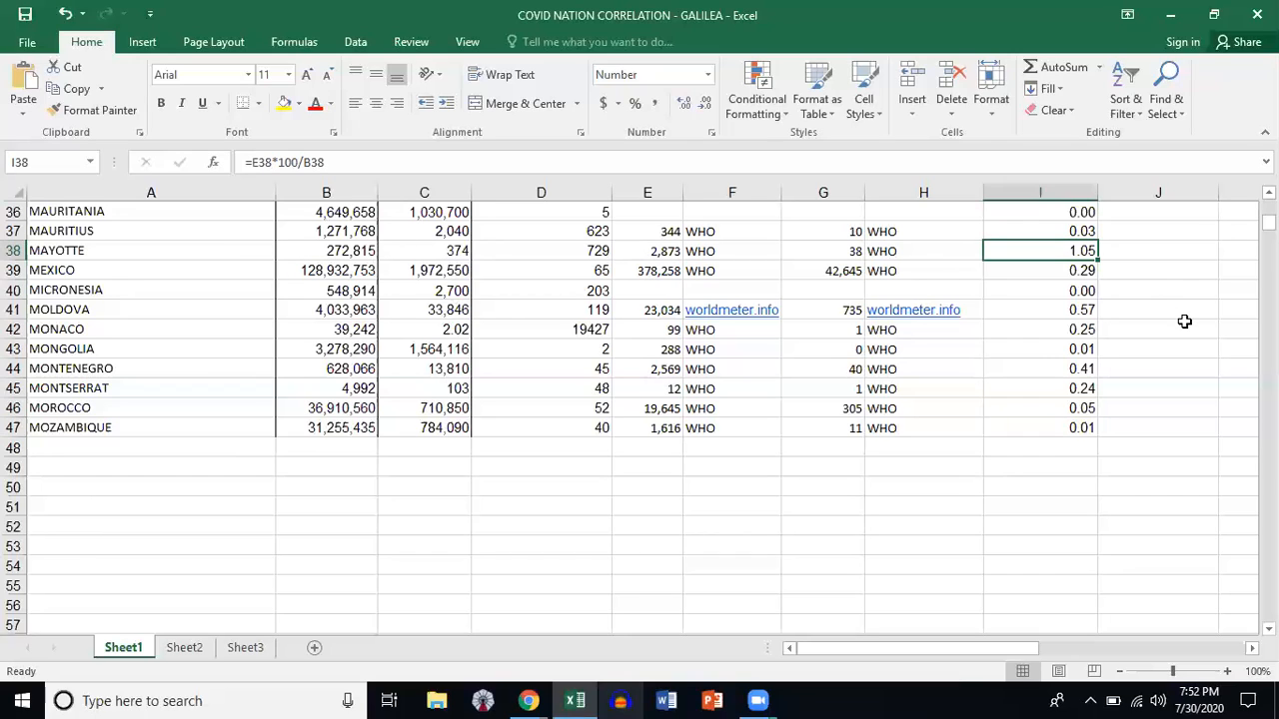
key("Up")
key("Up")
key("Up")
key("Up")
key("Up")
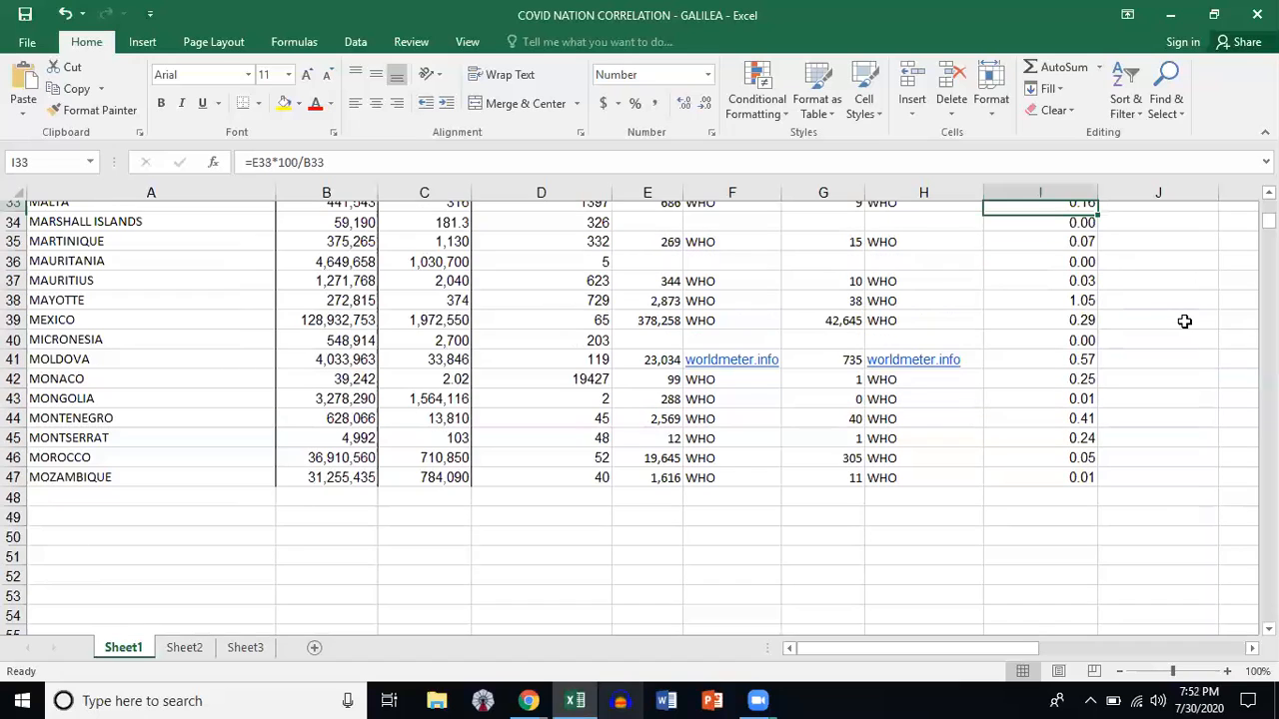
key("Up")
key("Up")
key("Up")
key("Up")
key("Up")
key("Up")
key("Up")
key("Up")
key("Up")
key("Up")
key("Up")
key("Up")
key("Up")
key("Up")
key("Up")
key("Up")
key("Up")
key("Up")
key("Up")
key("Up")
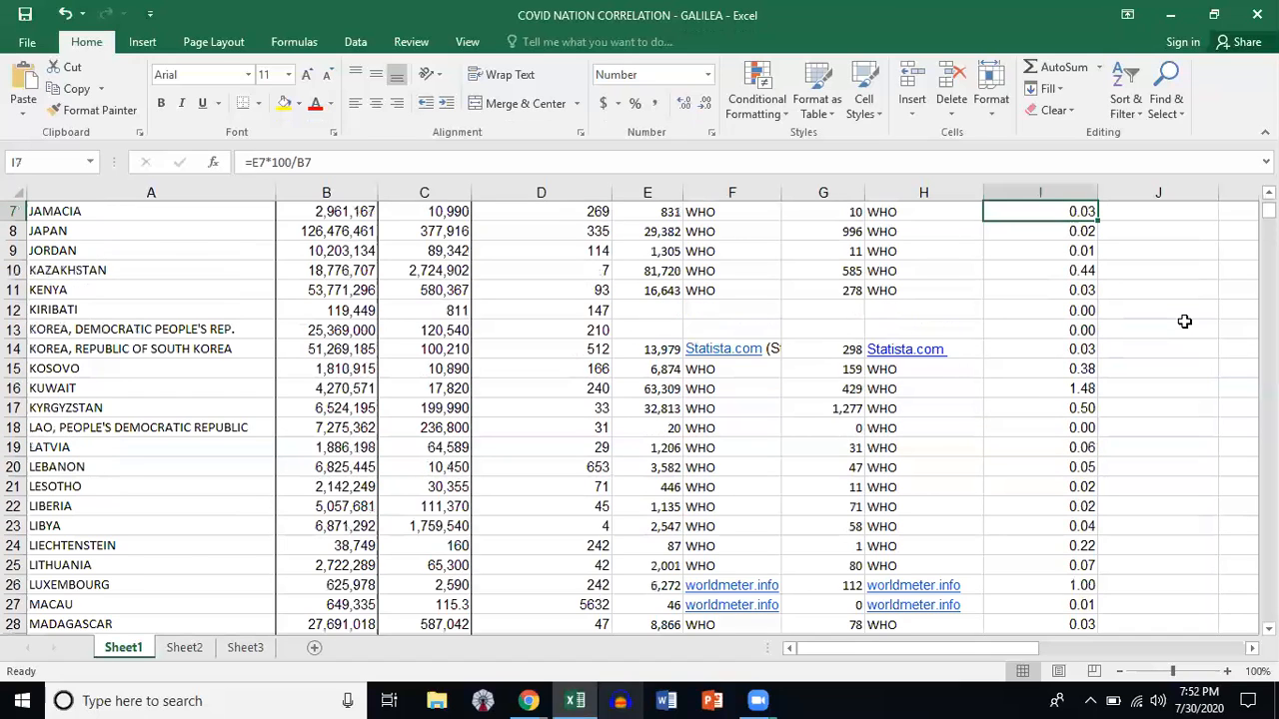
key("Up")
key("Up")
key("Up")
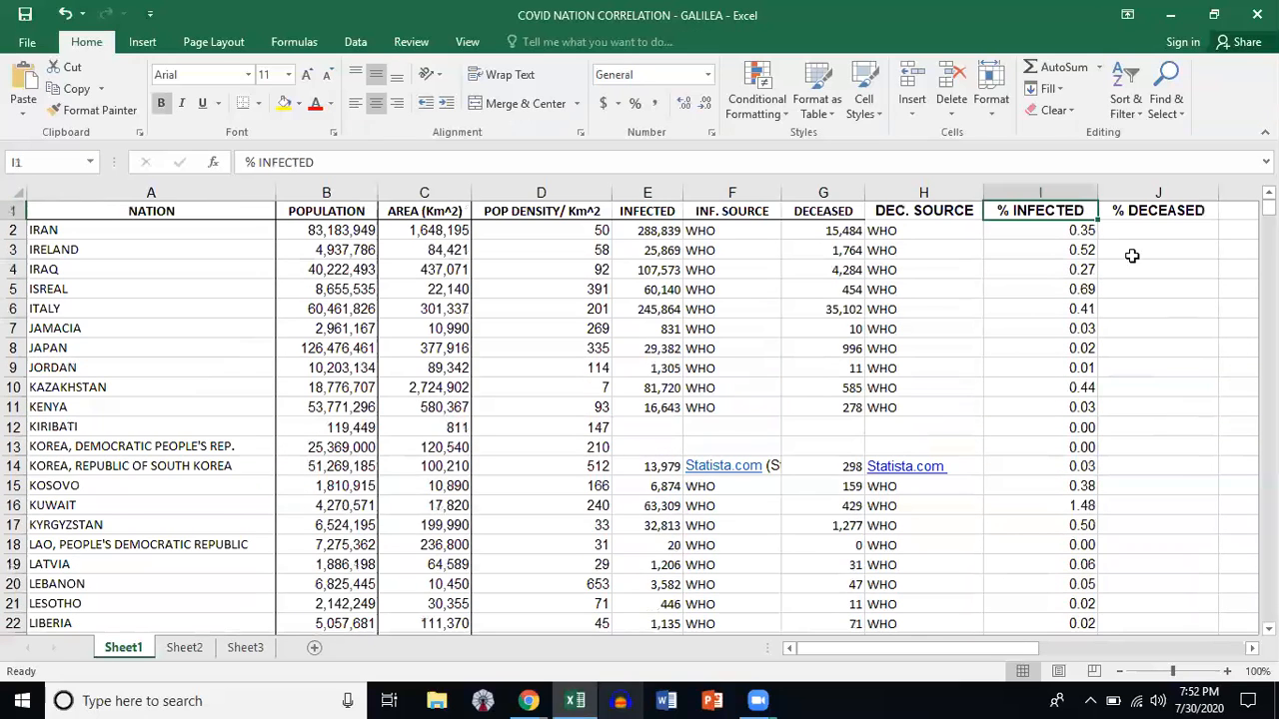
Step: Clear the percentage infected formulas for Kiribati (I12) and Korea, Democratic People's Rep. (I13), which have no infected counts
key("Down")
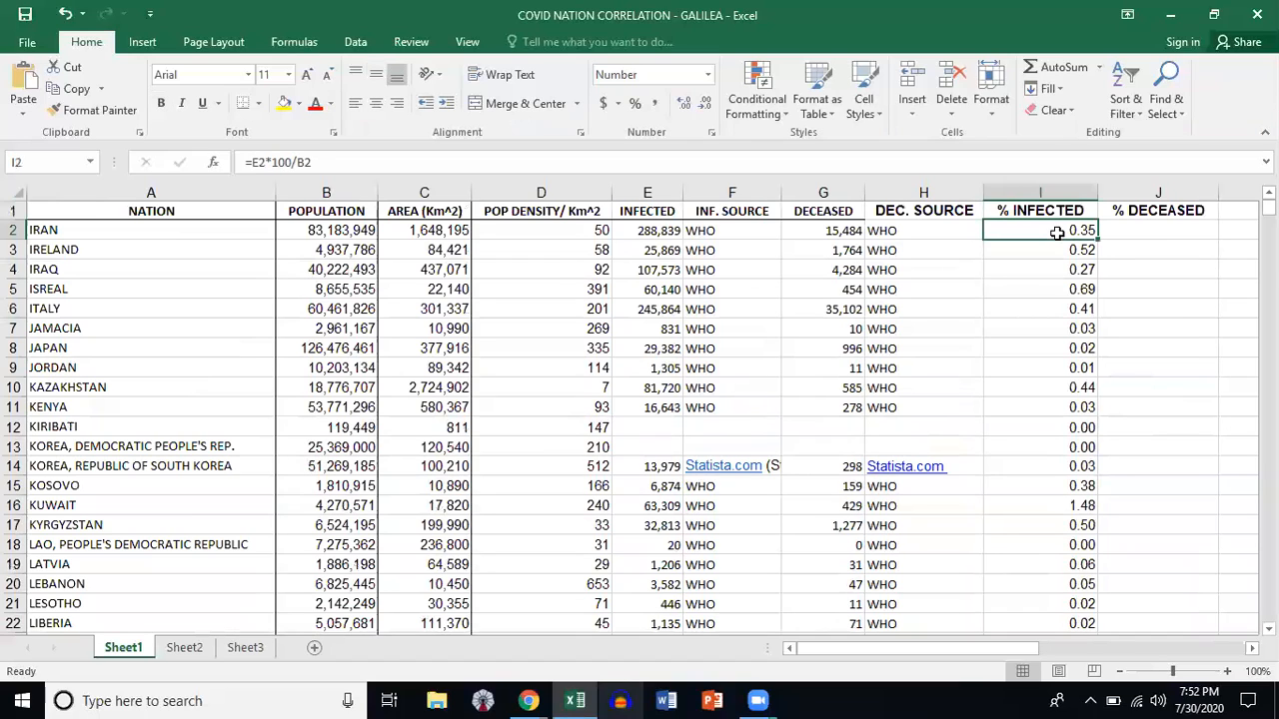
left_click(1045, 428)
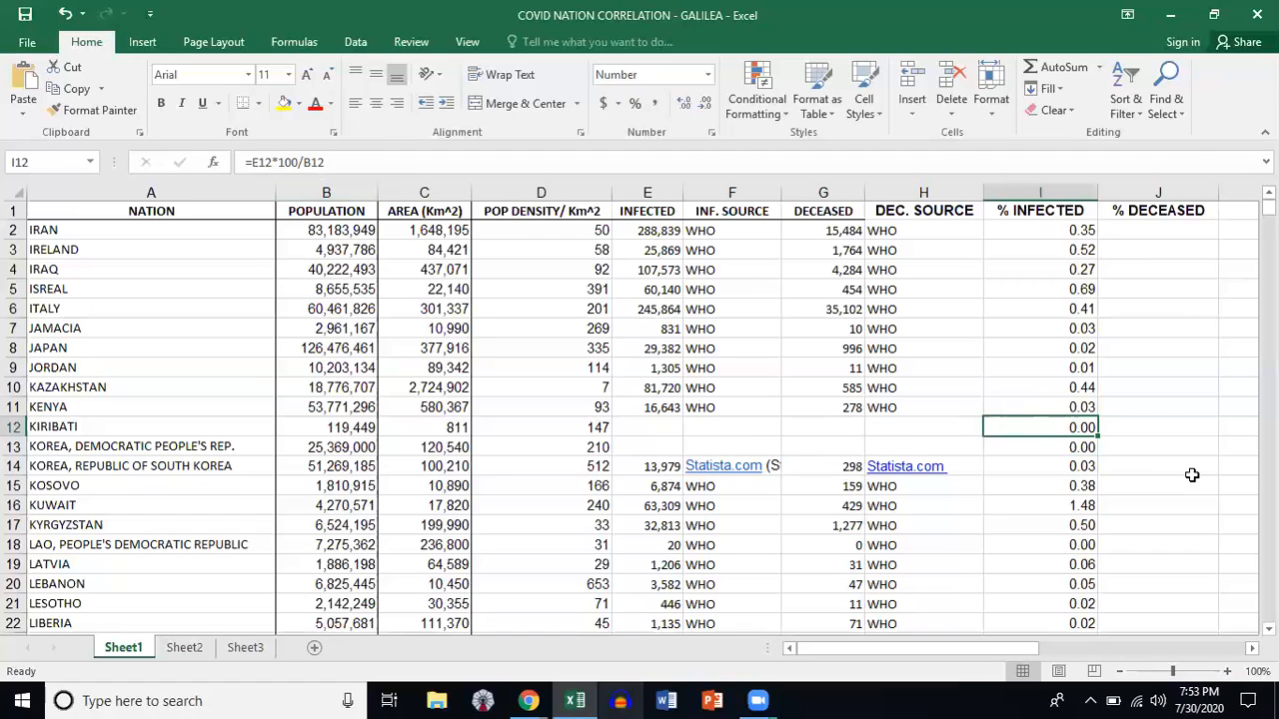
key("BackSpace")
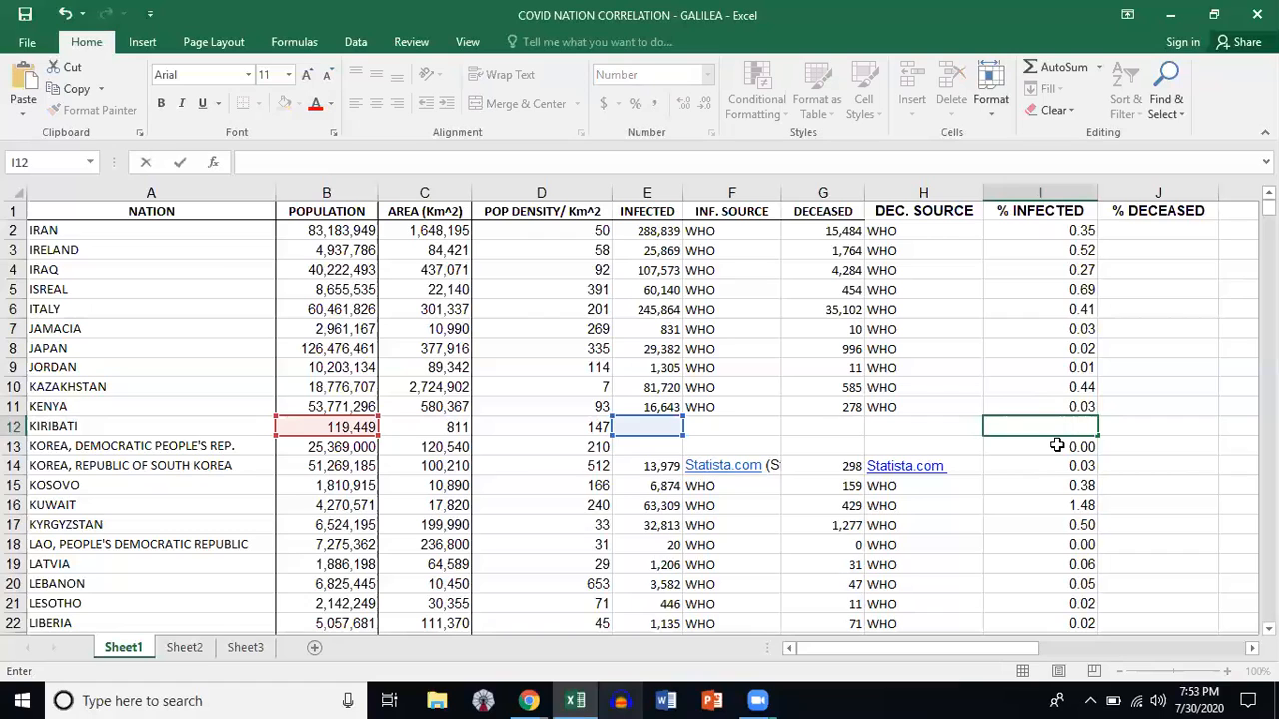
key("Return")
key("BackSpace")
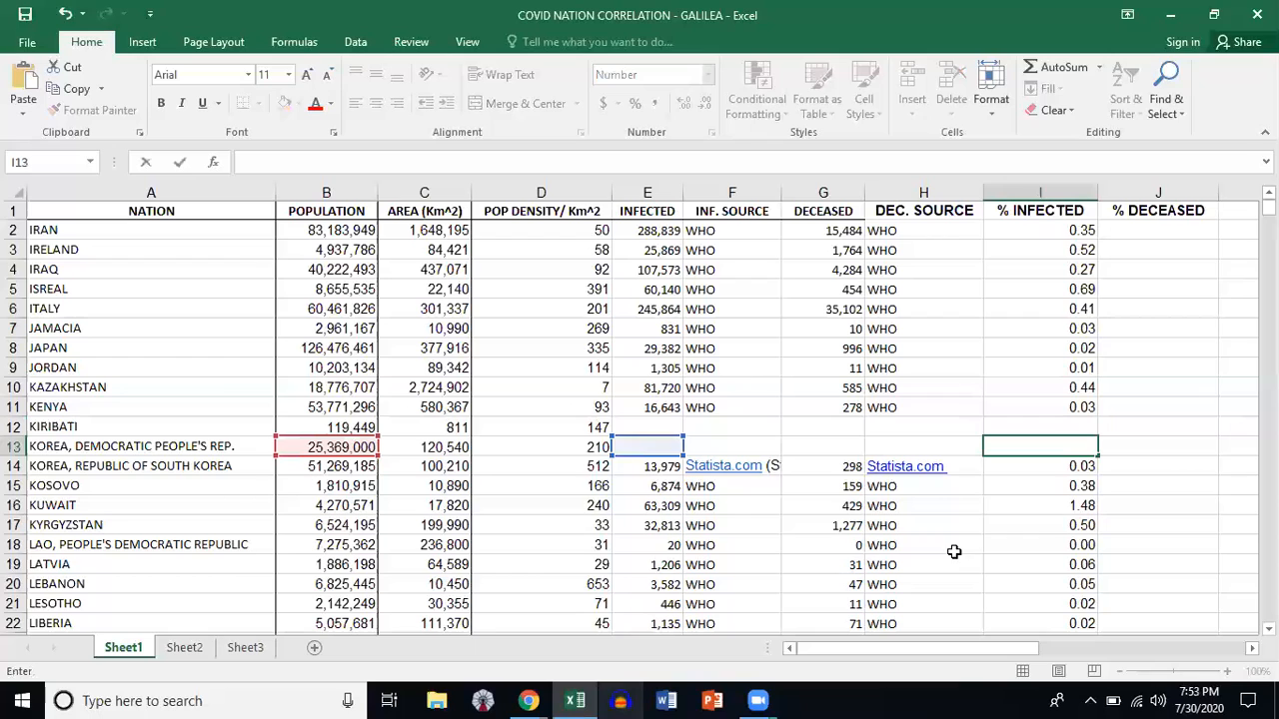
Step: Examine the Lao row's infected count, source and percentage infected formula in row 18
left_click(1067, 545)
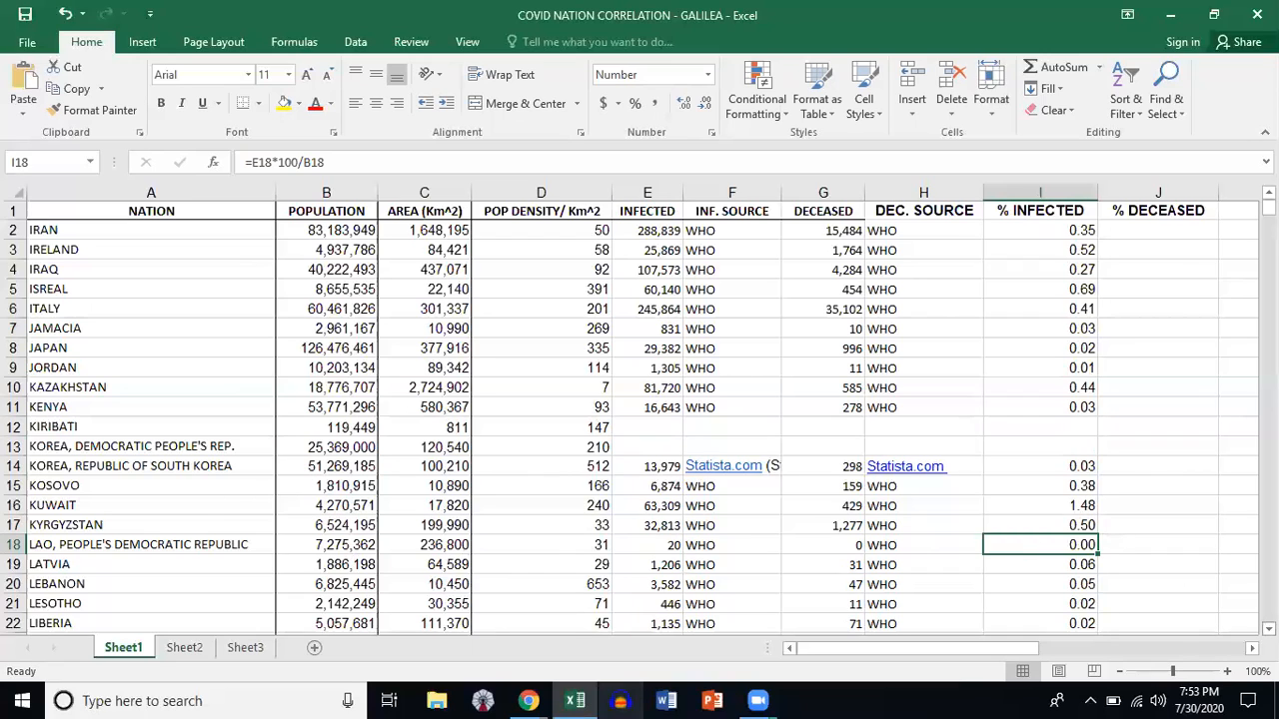
left_click(1268, 629)
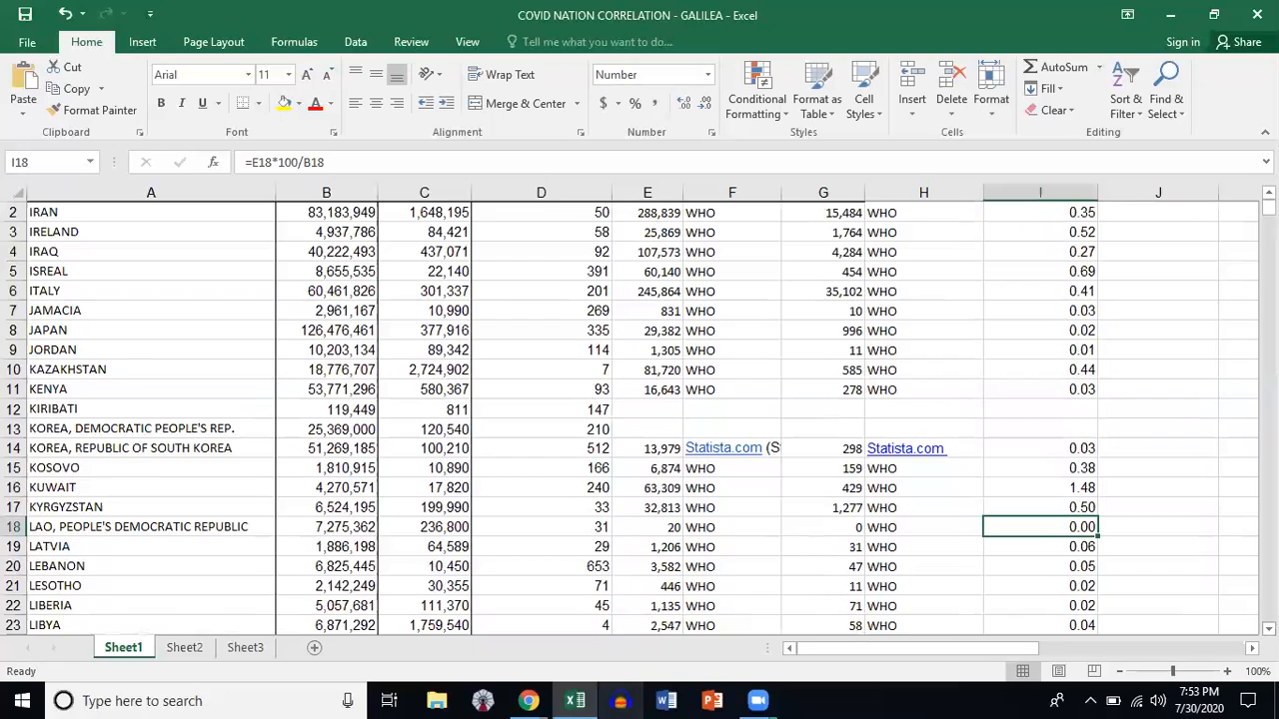
left_click(1268, 629)
left_click(1269, 629)
left_click(1269, 630)
left_click(1269, 629)
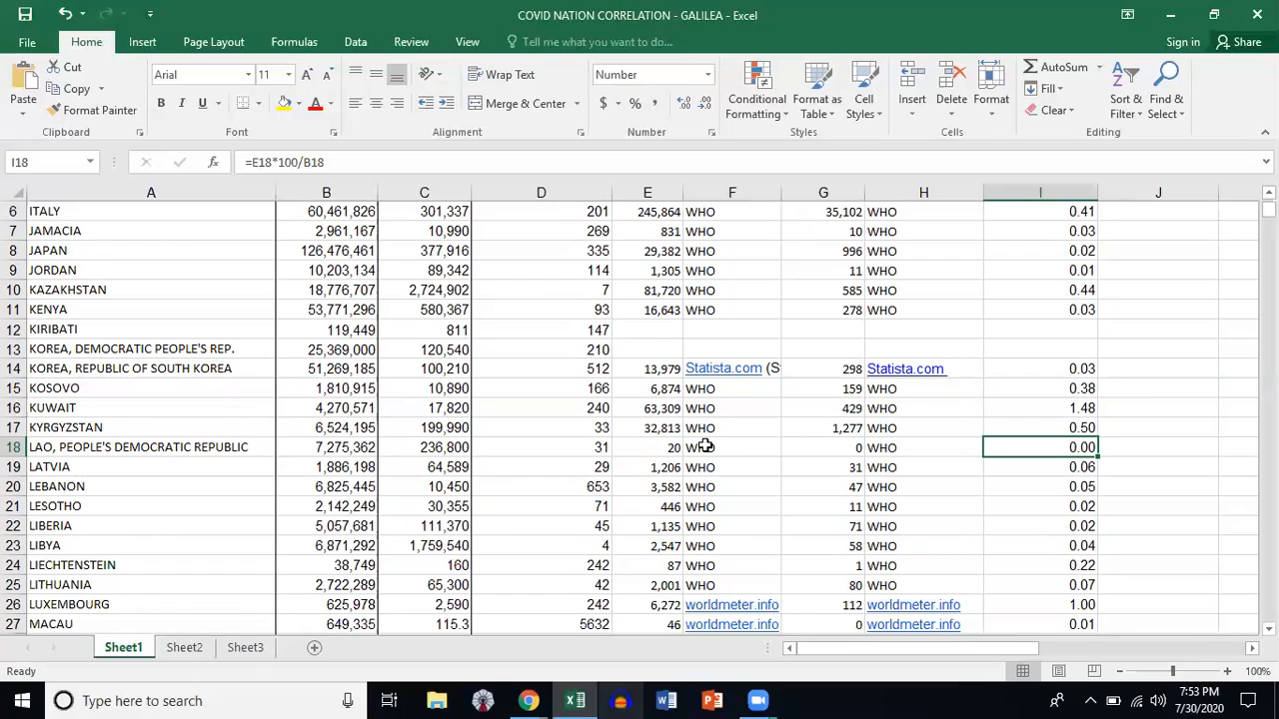
left_click(878, 451)
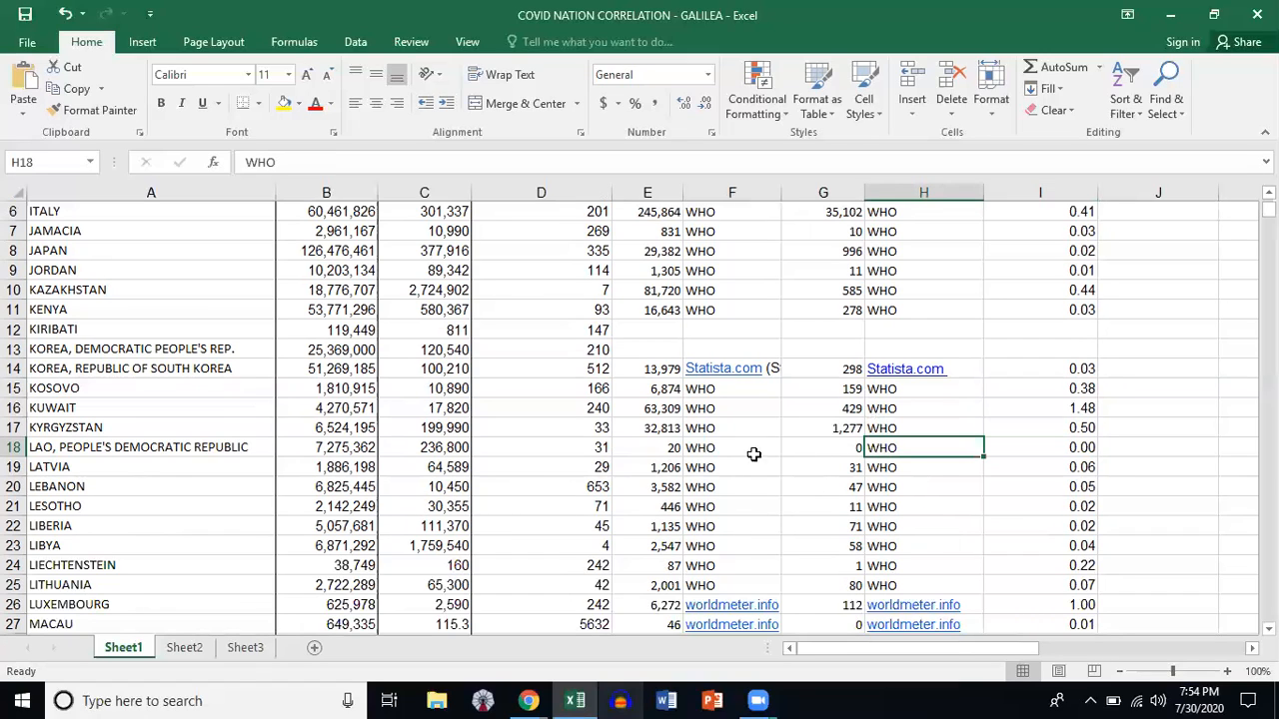
left_click(656, 451)
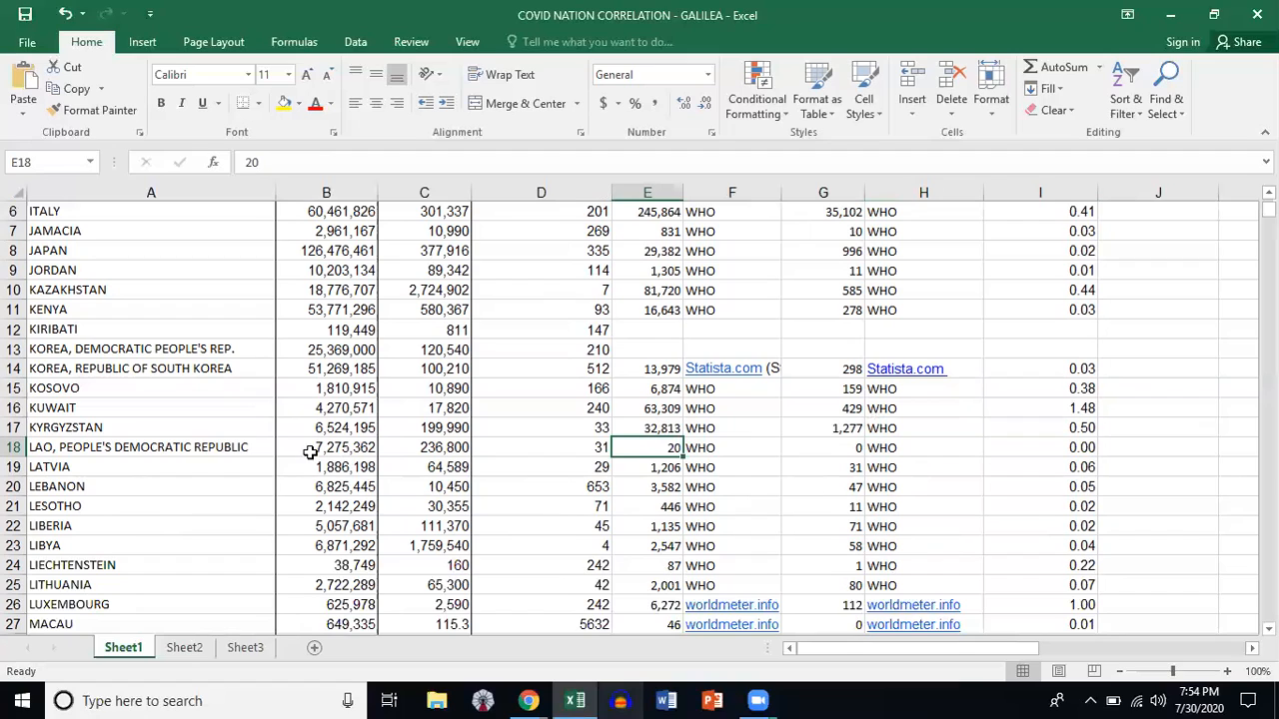
left_click(1074, 450)
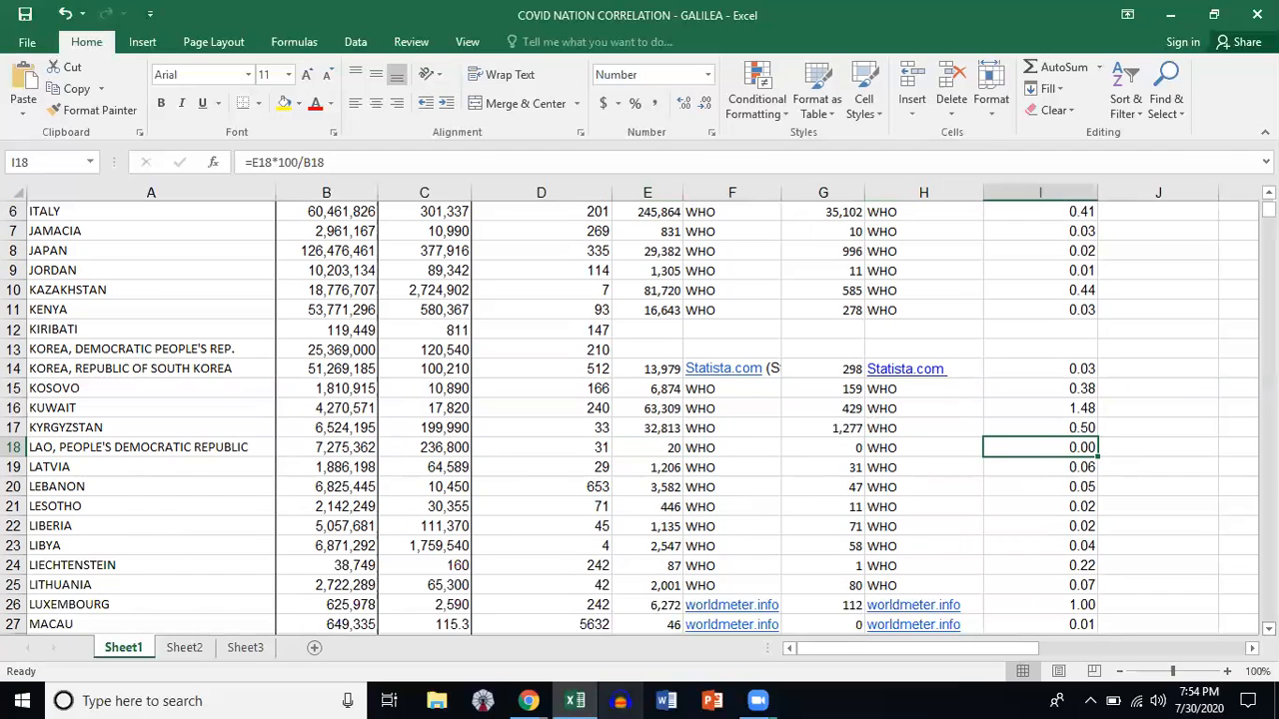
Step: Increase the percentage infected values in I2 through I47 to three decimal places
scroll(637, 417, "down", 5)
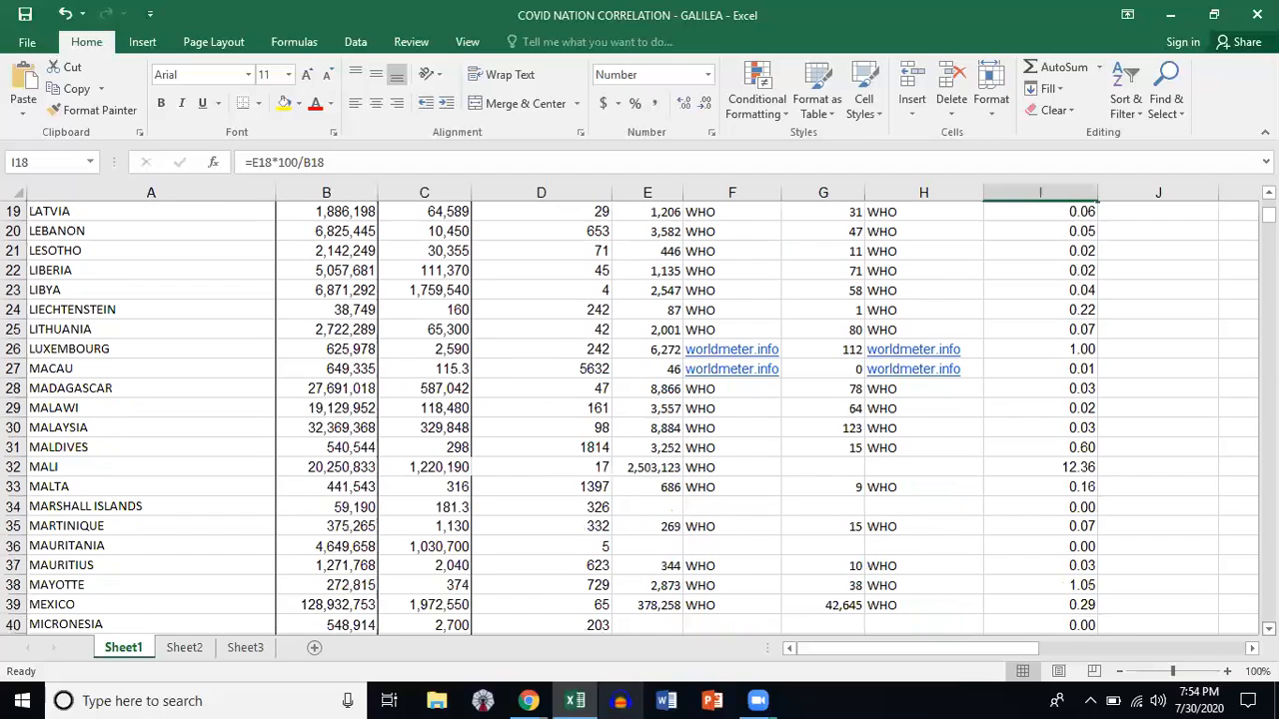
scroll(637, 418, "down", 2)
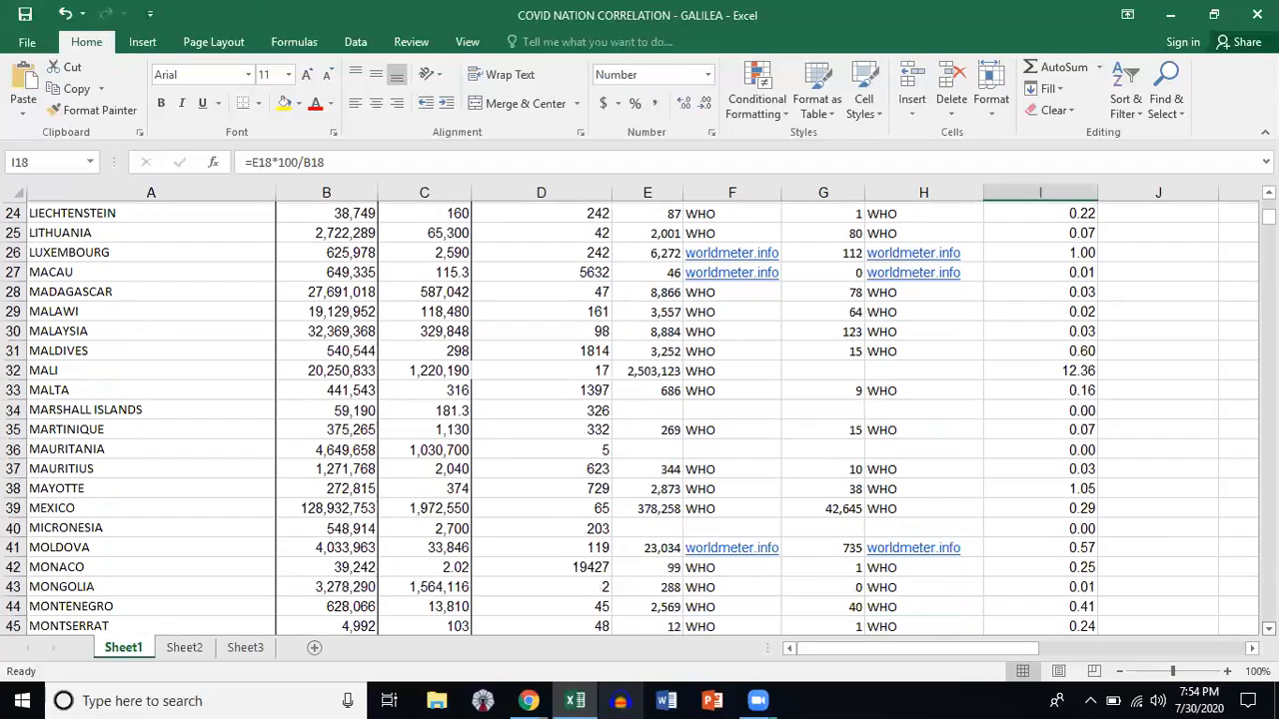
scroll(638, 417, "down", 1)
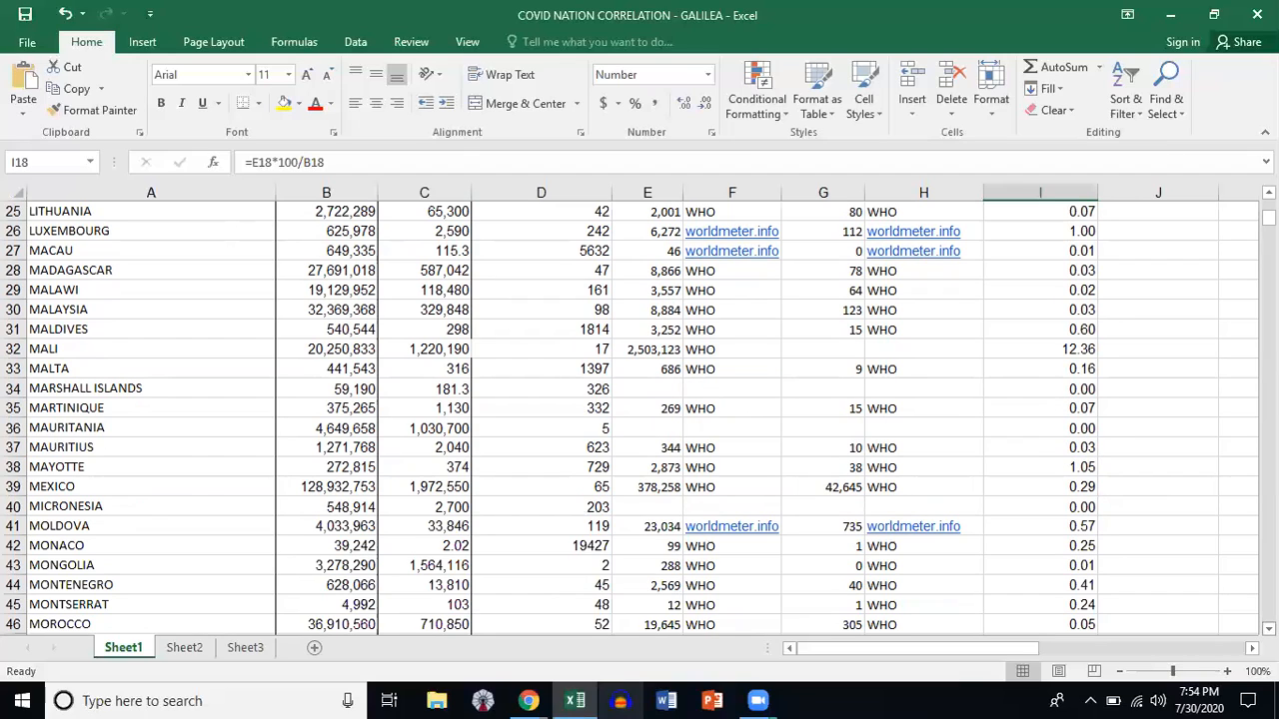
scroll(1198, 557, "down", 2)
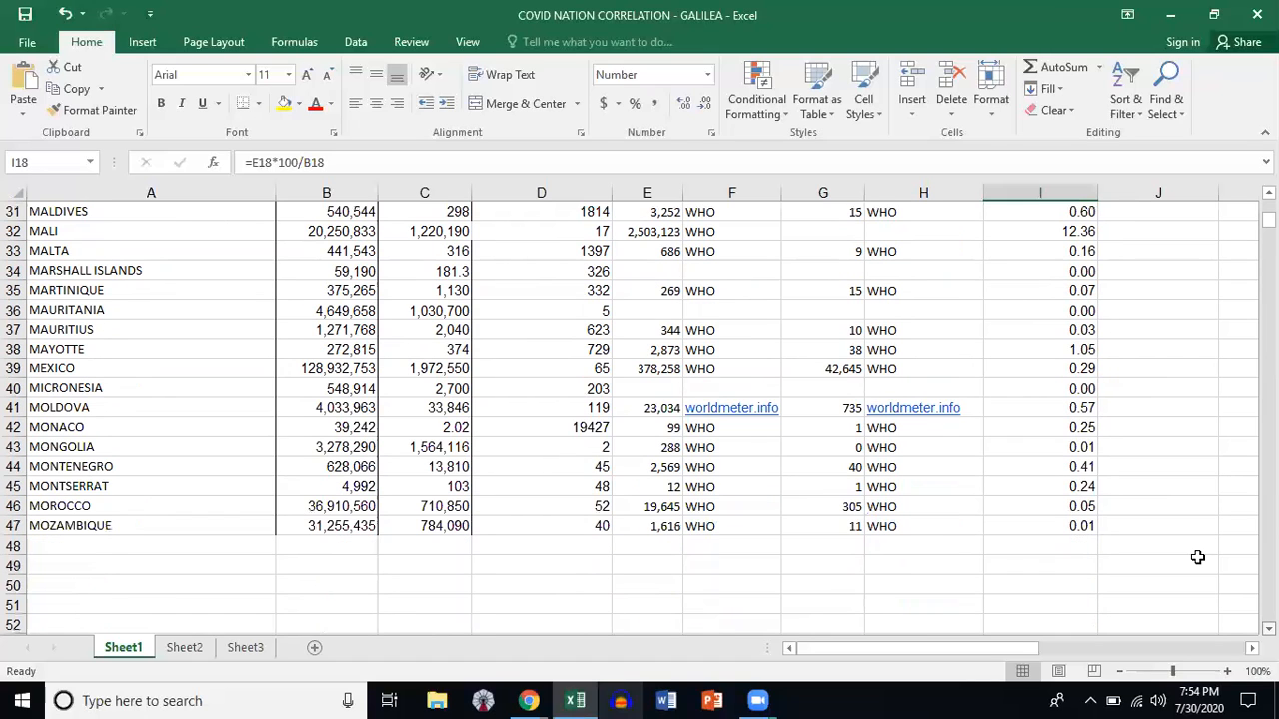
scroll(1056, 471, "down", 1)
left_click(1044, 472)
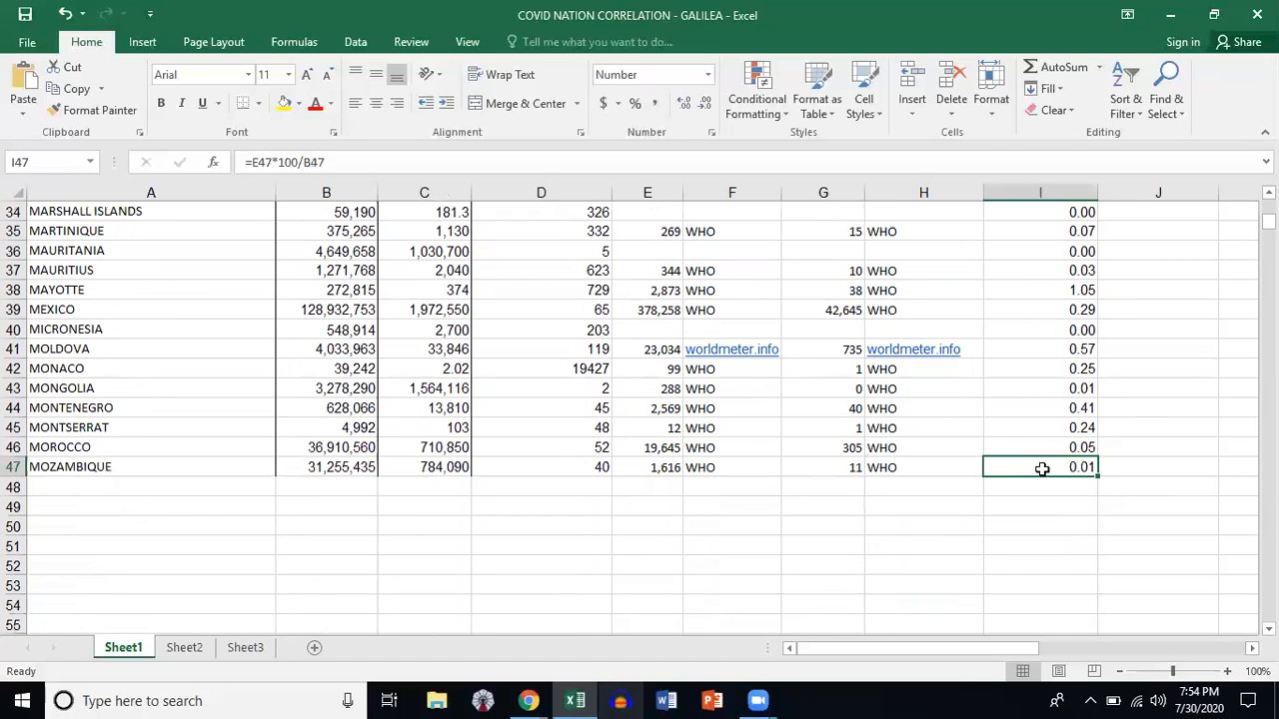
left_click_drag(1035, 466, 1045, 229)
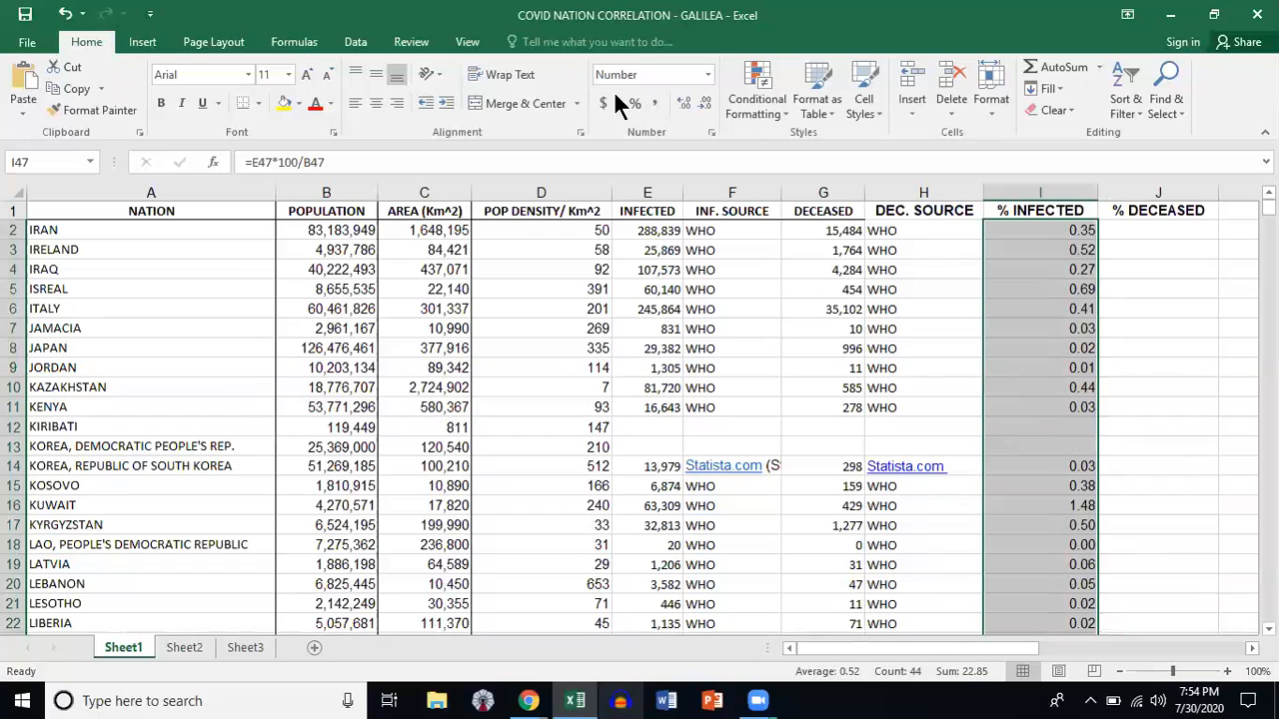
left_click(683, 106)
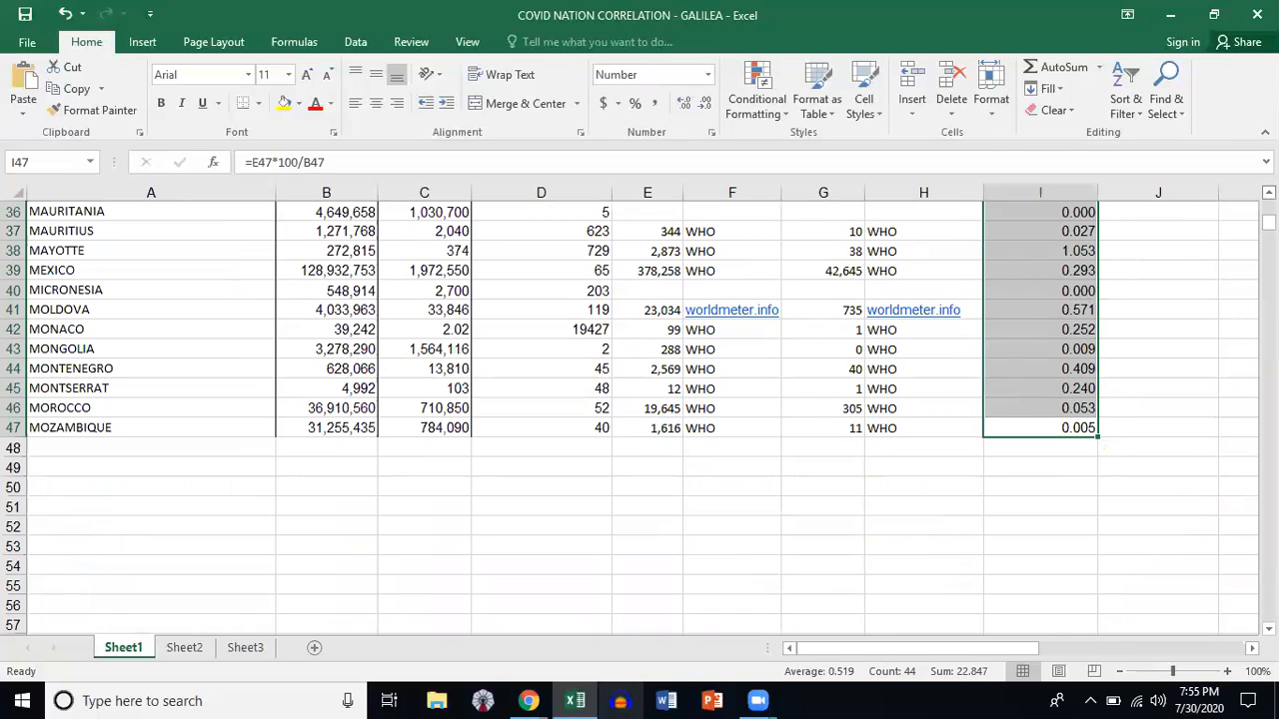
Step: Check the Lao row's percentage, and increase the percentage infected values in I2 through I47 to four decimal places
scroll(629, 419, "up", 3)
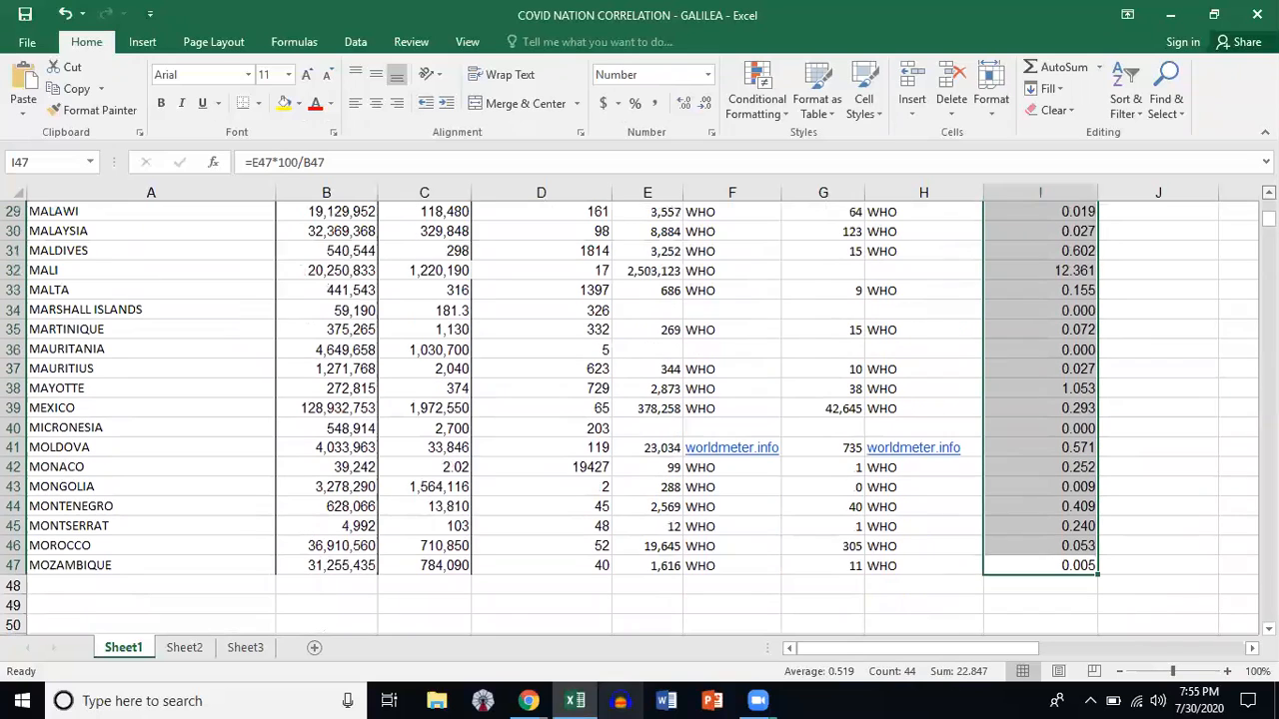
scroll(629, 420, "up", 5)
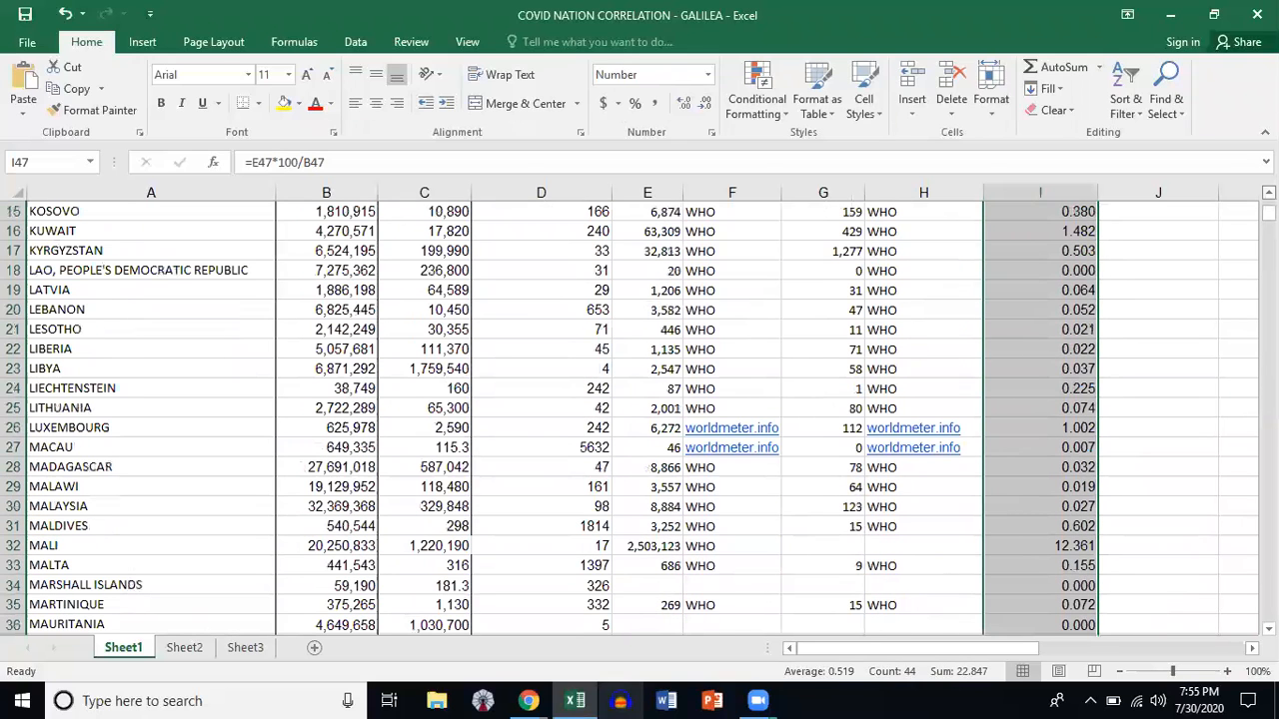
scroll(14, 289, "up", 1)
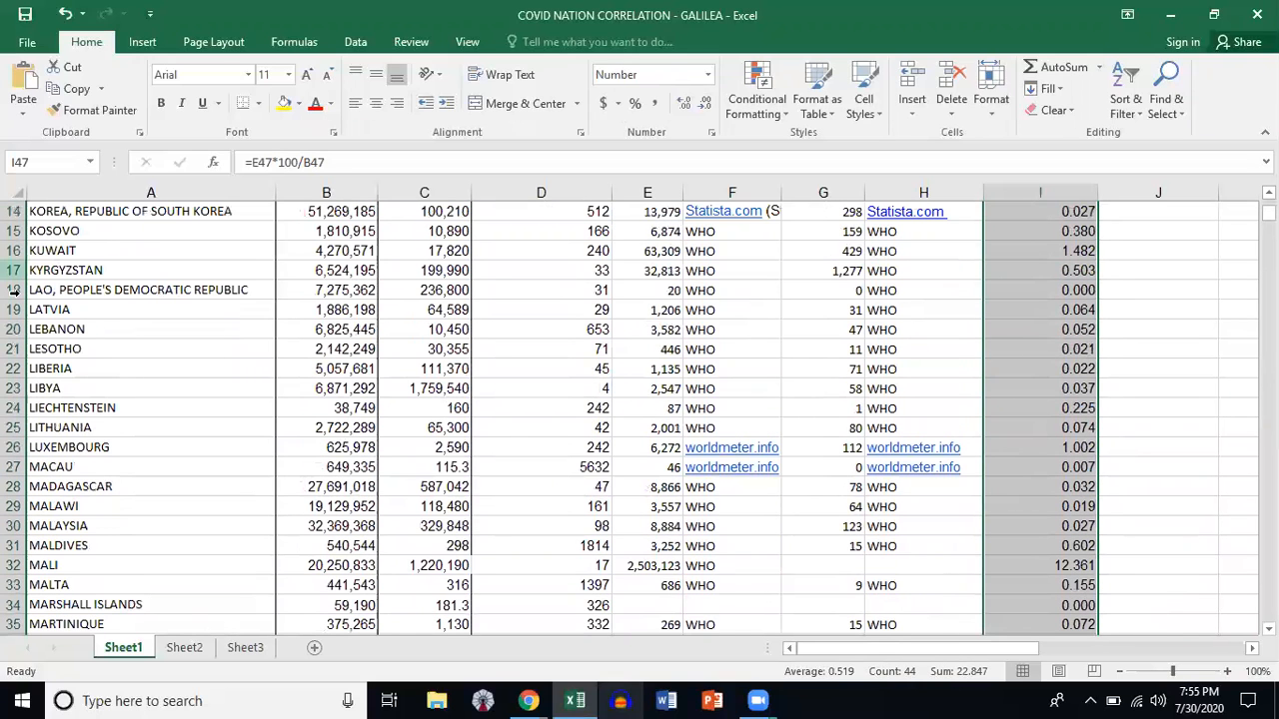
left_click(14, 290)
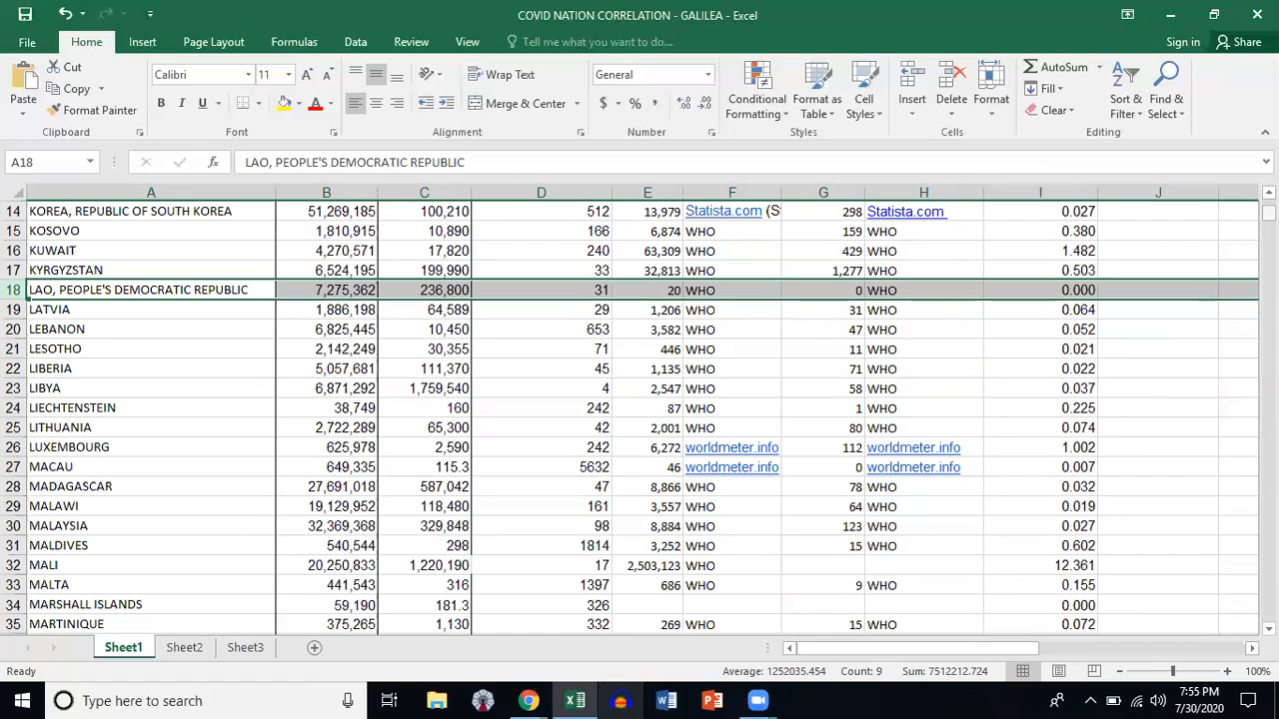
left_click_drag(1269, 213, 1041, 227)
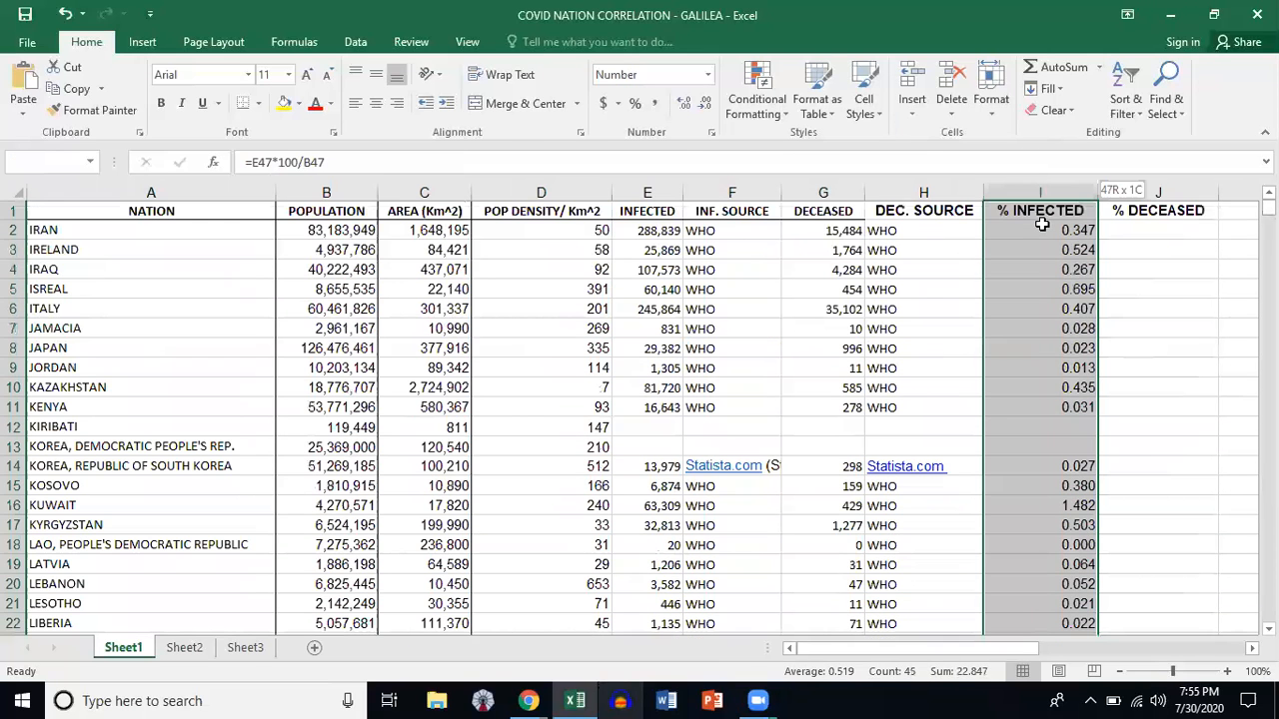
left_click(685, 110)
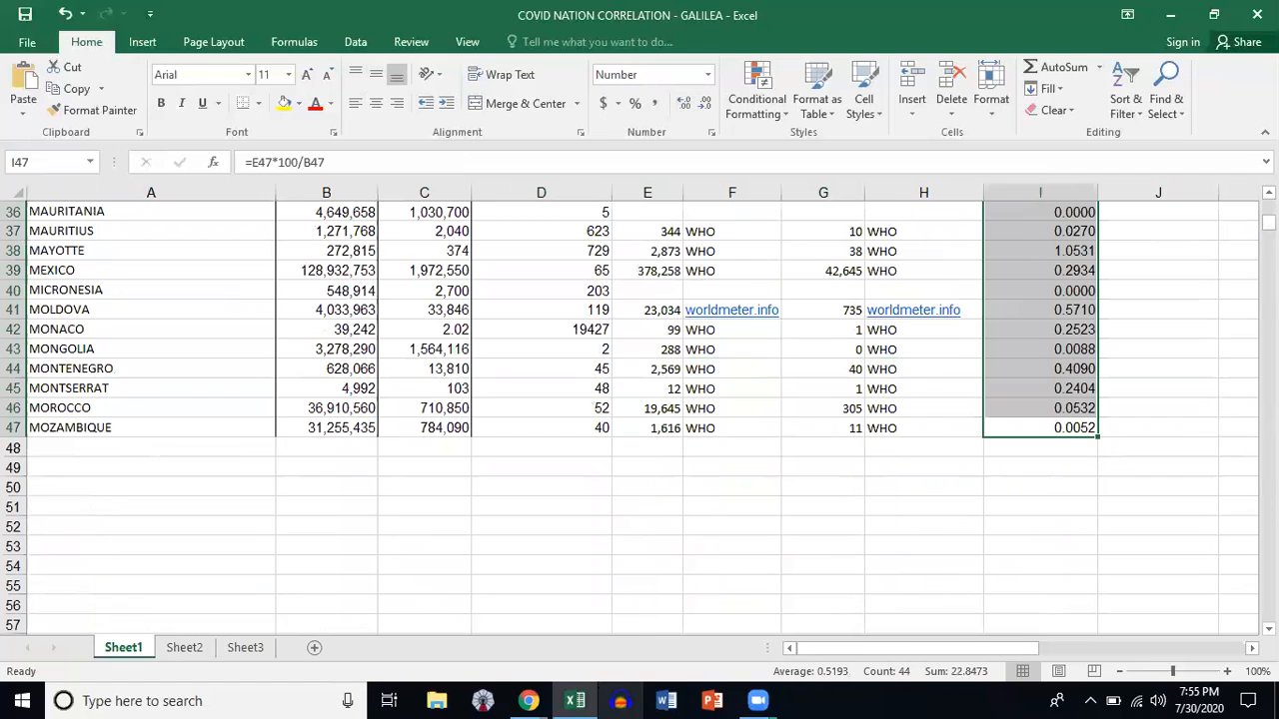
Step: Examine the four-decimal percentage infected values from Mozambique up to the Lao row, and highlight row 18
scroll(639, 409, "up", 1)
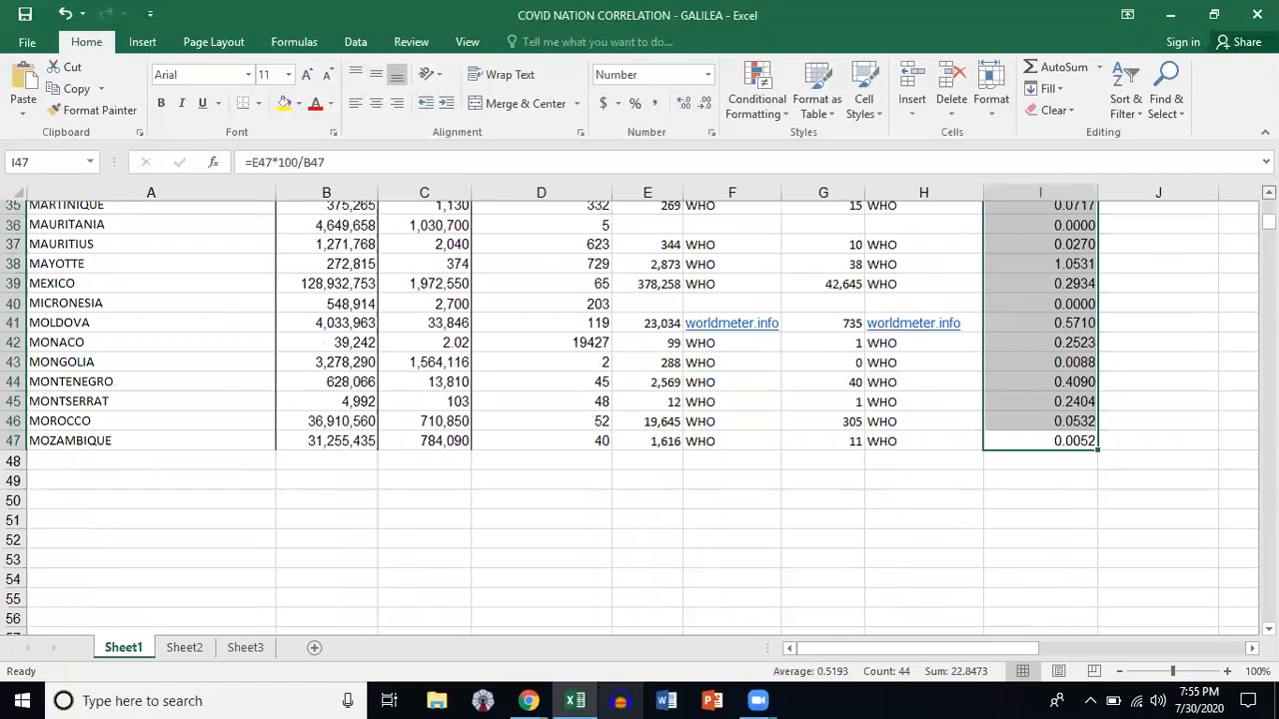
scroll(639, 409, "up", 3)
scroll(639, 410, "up", 1)
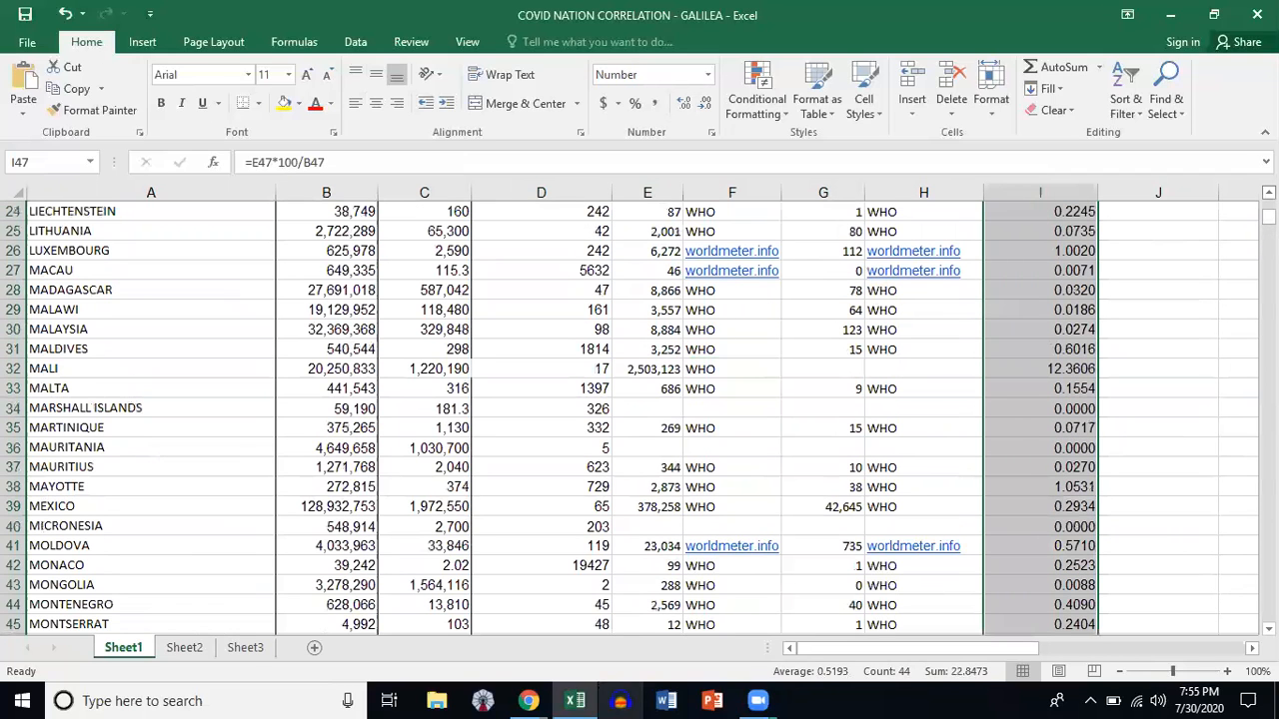
scroll(639, 410, "up", 1)
scroll(639, 410, "up", 1)
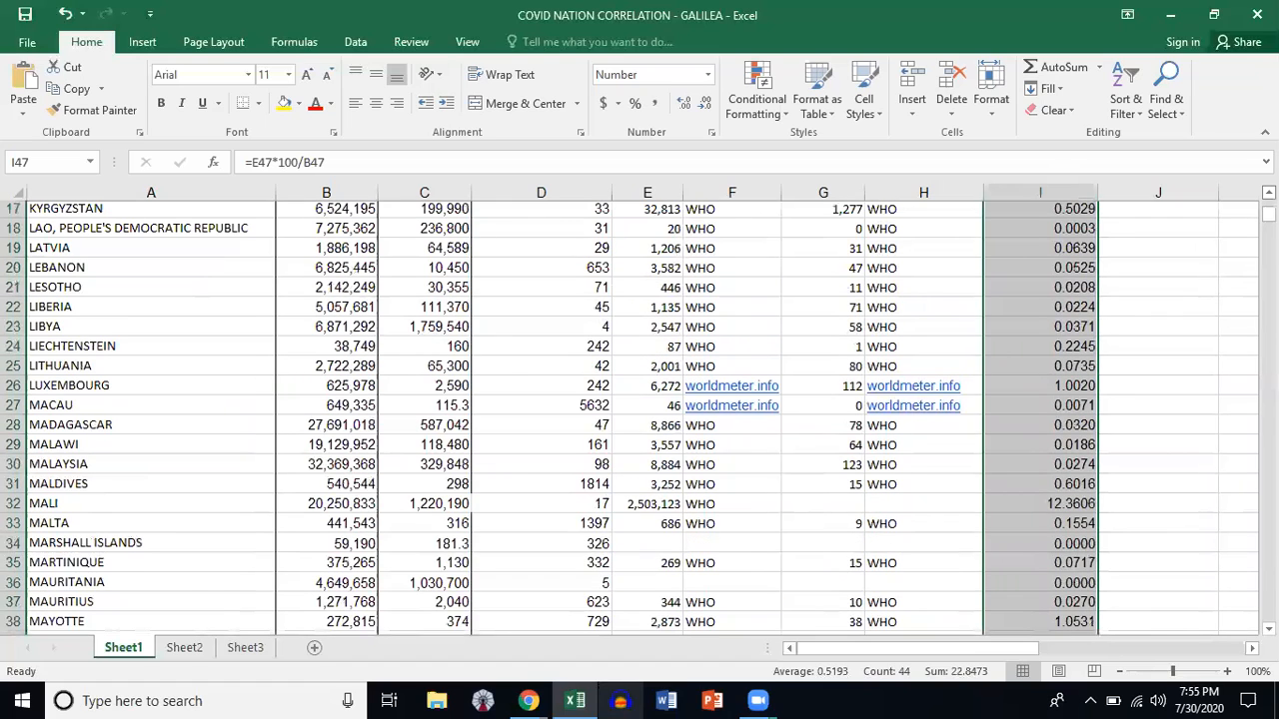
scroll(979, 234, "up", 1)
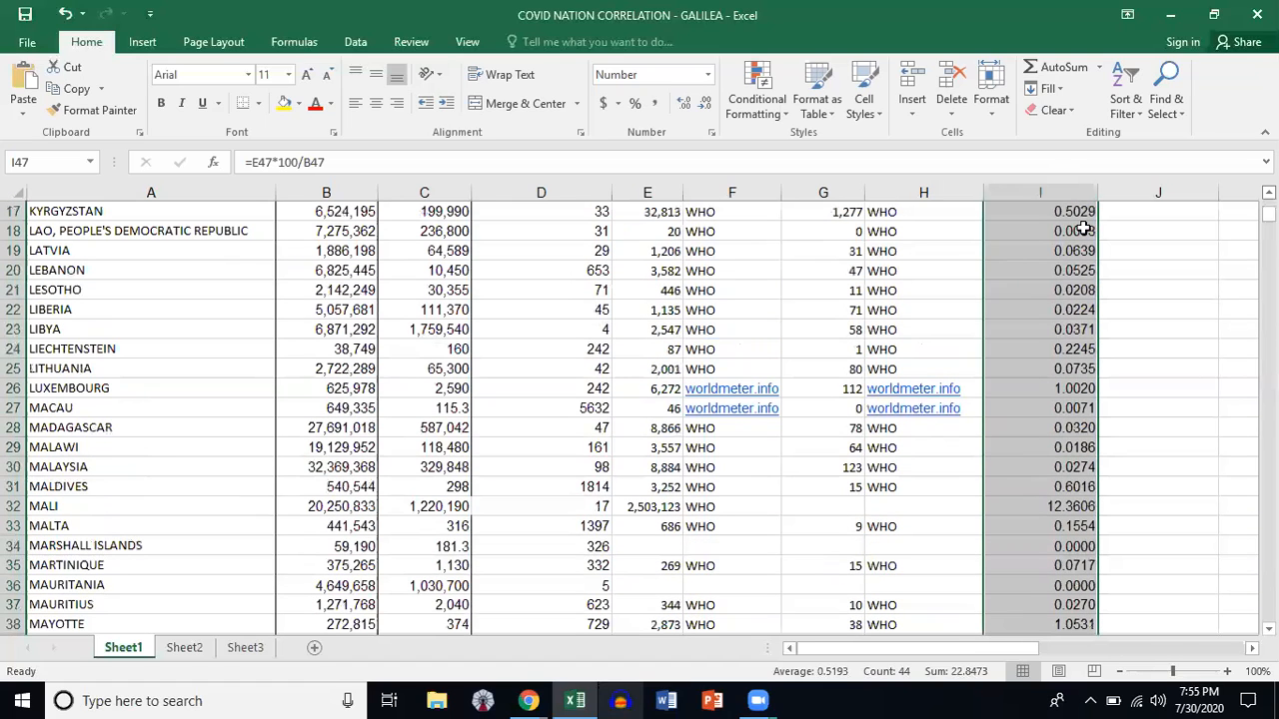
left_click(13, 230)
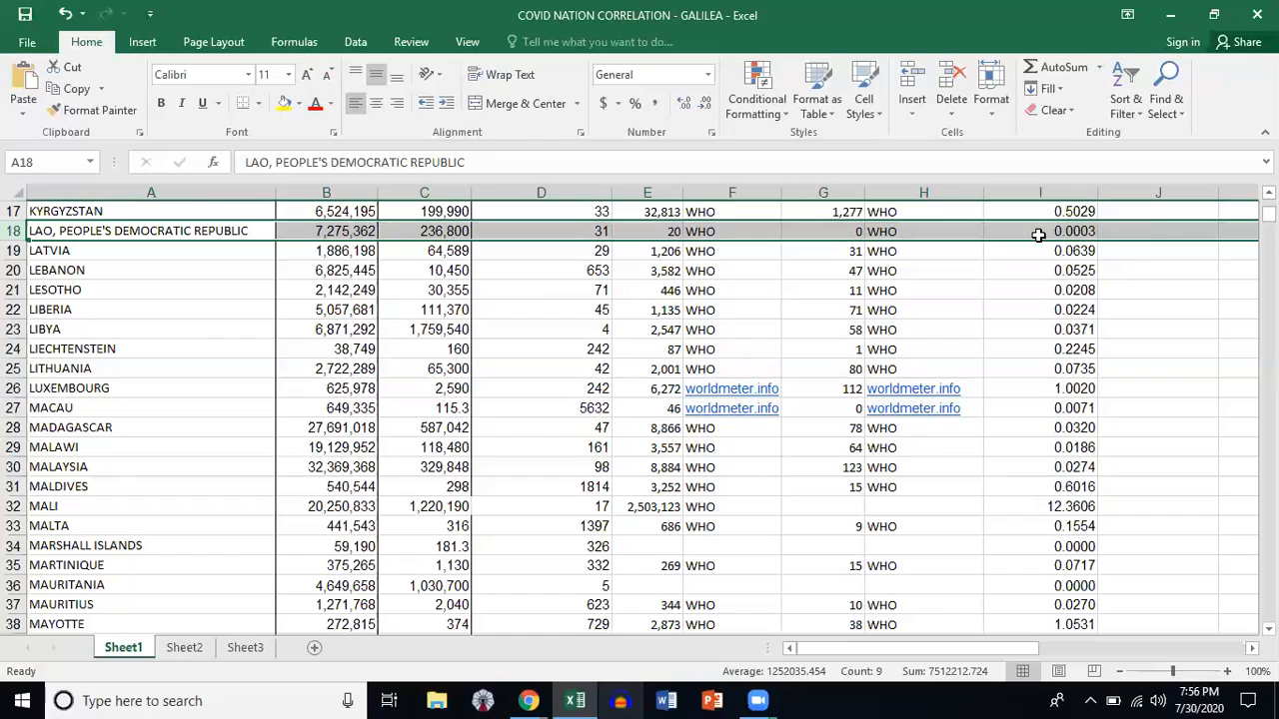
Step: Clear the percentage infected formulas for Marshall Islands in I34 and Mauritania in I36, where the infected counts are missing
left_click(1121, 335)
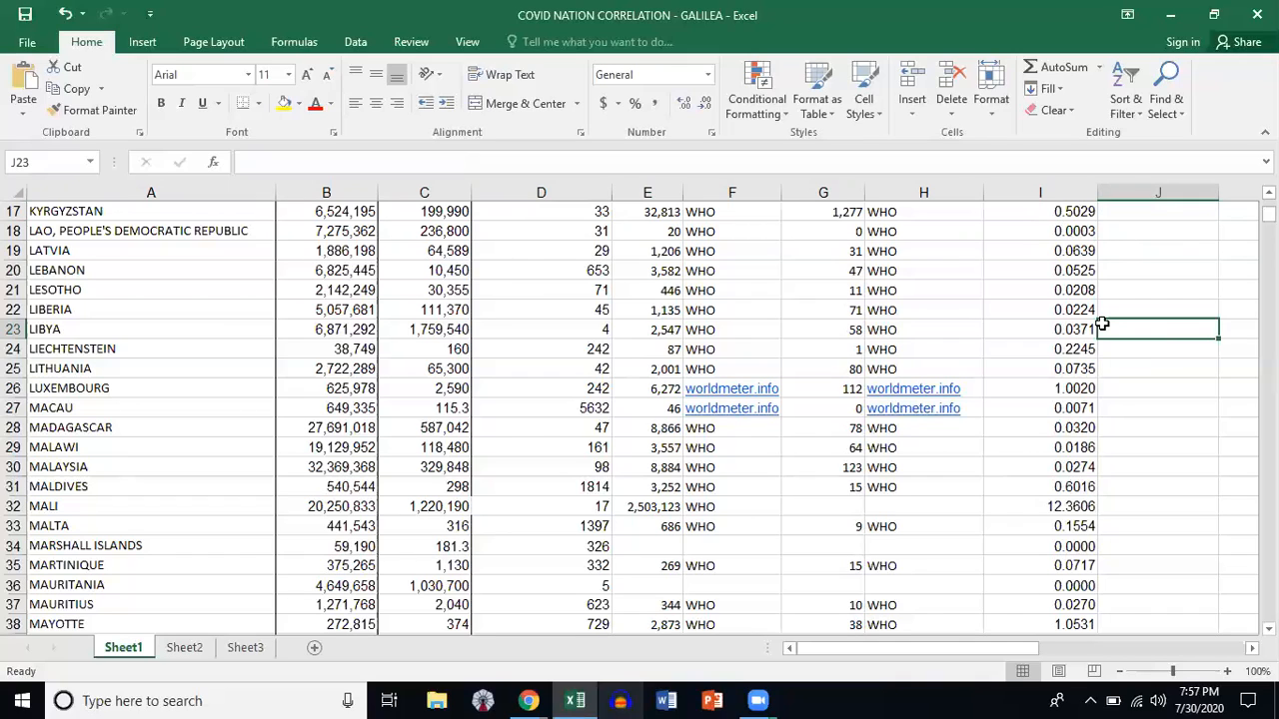
left_click(1034, 547)
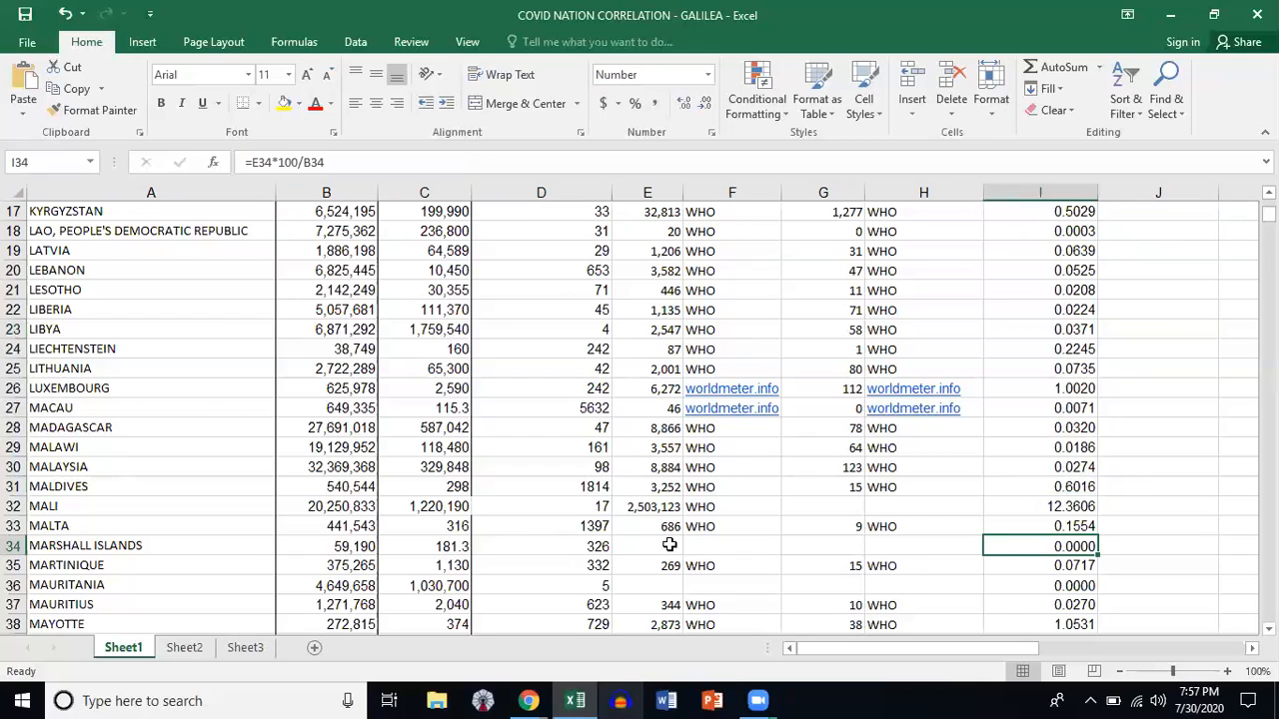
double_click(991, 545)
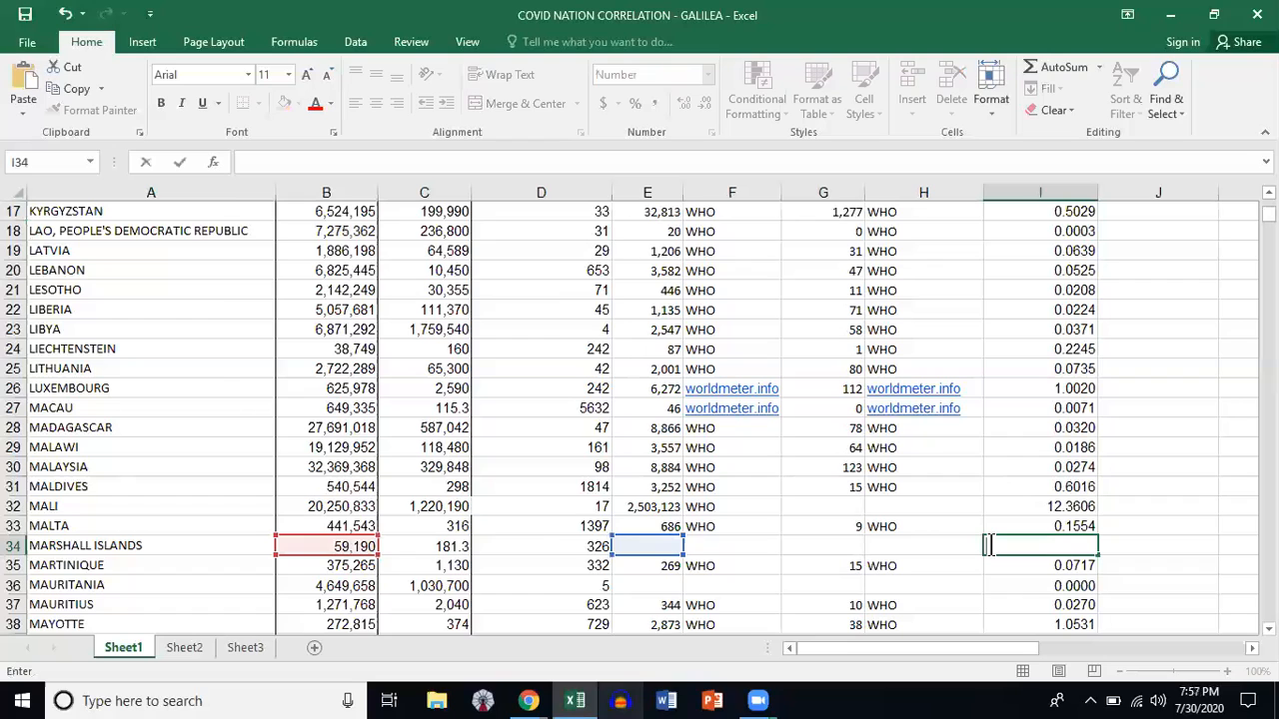
left_click(1059, 589)
double_click(1059, 589)
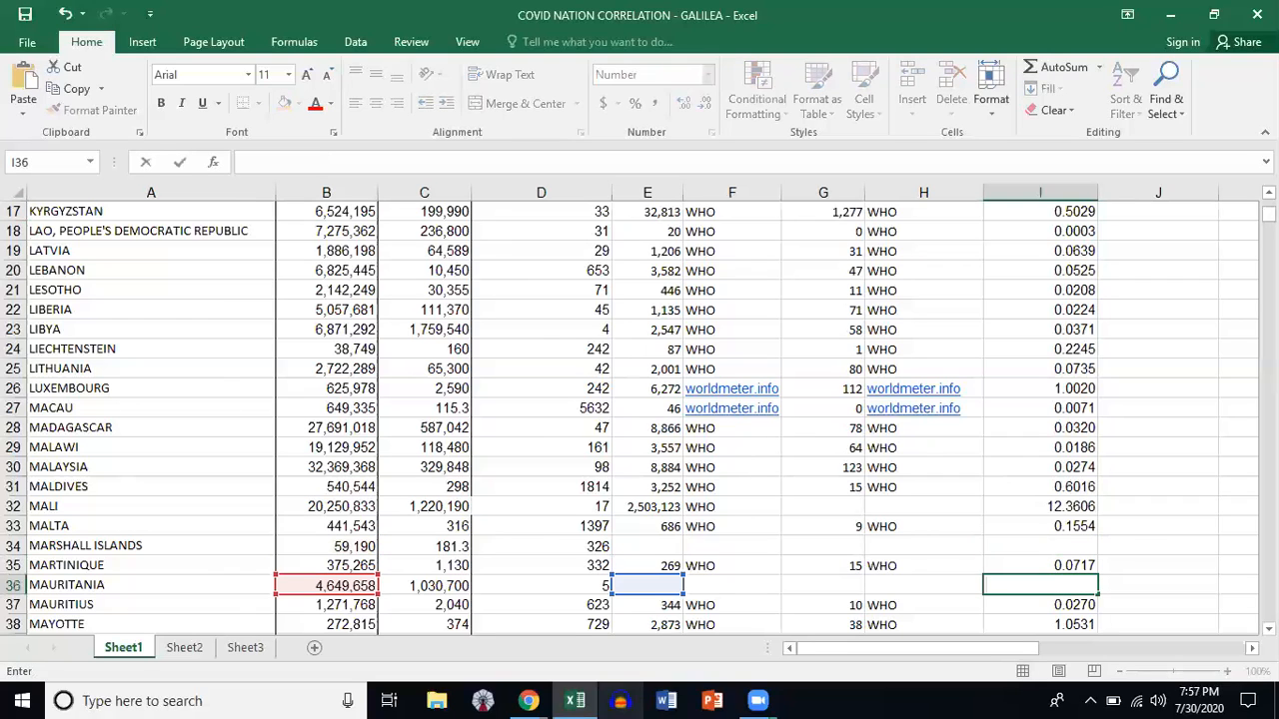
Step: Clear the percentage infected formula for Micronesia in I40, where the infected count is missing
scroll(639, 419, "down", 2)
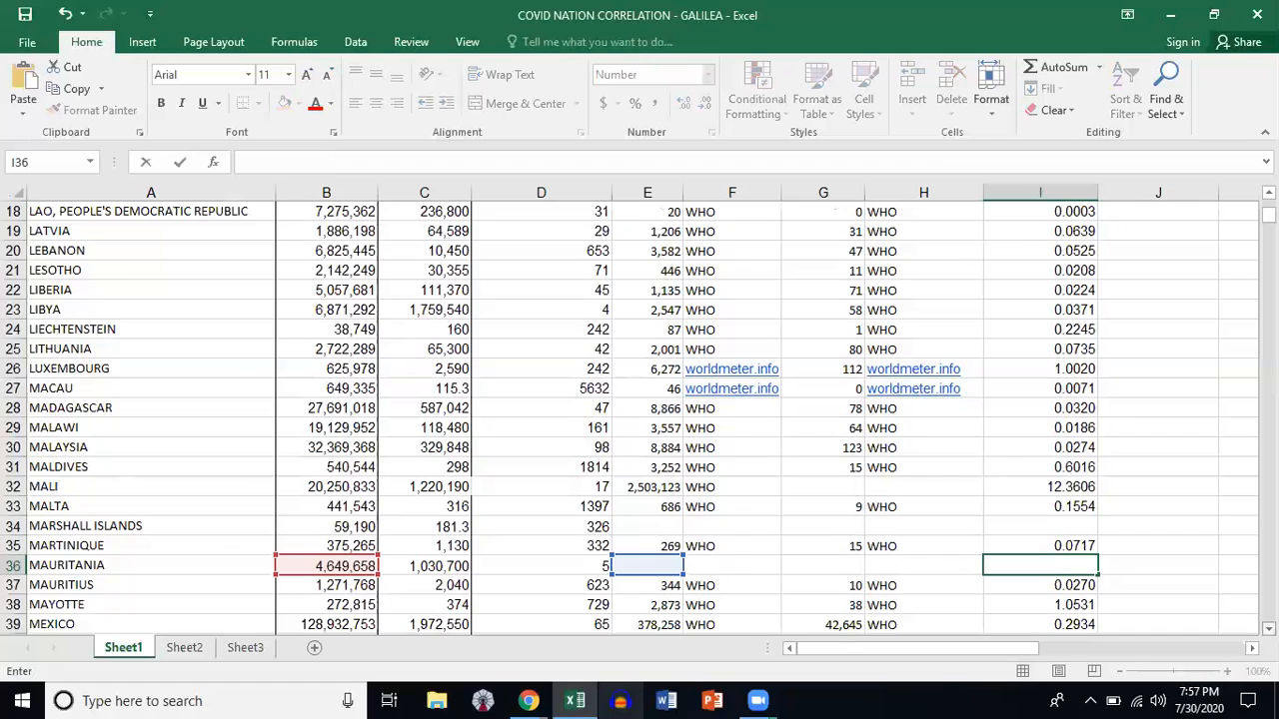
scroll(532, 435, "down", 2)
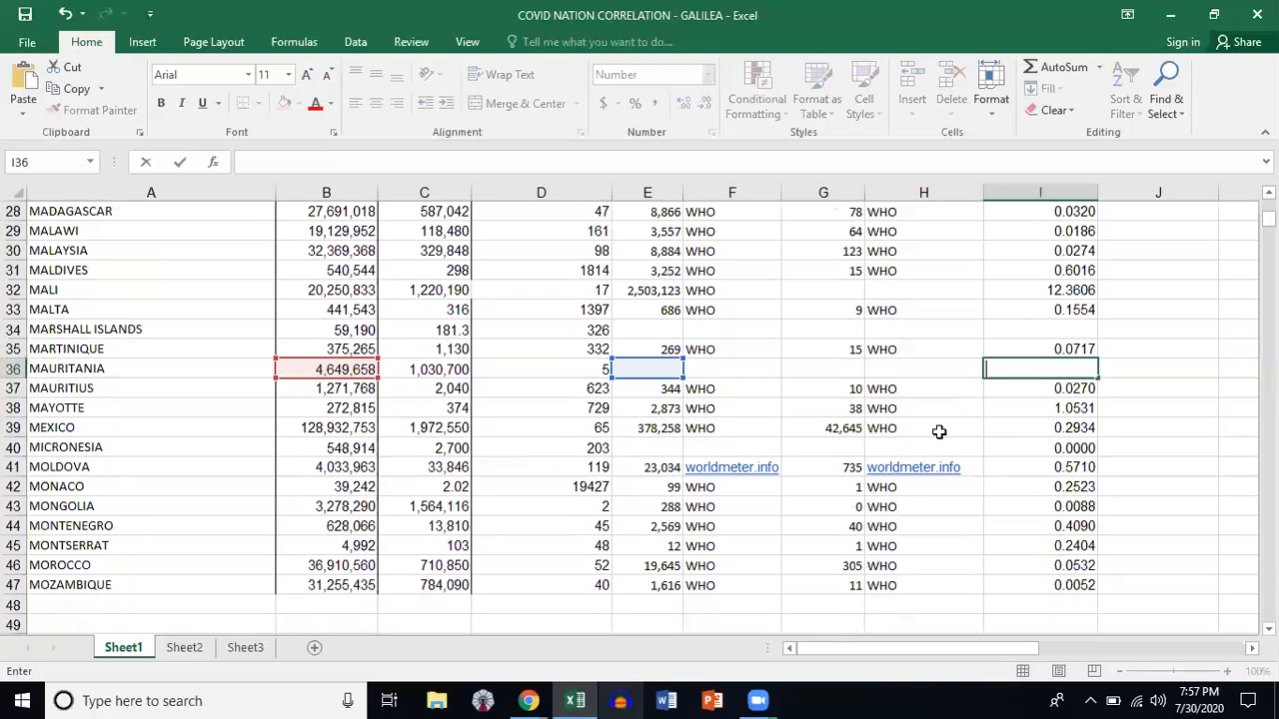
left_click(1055, 448)
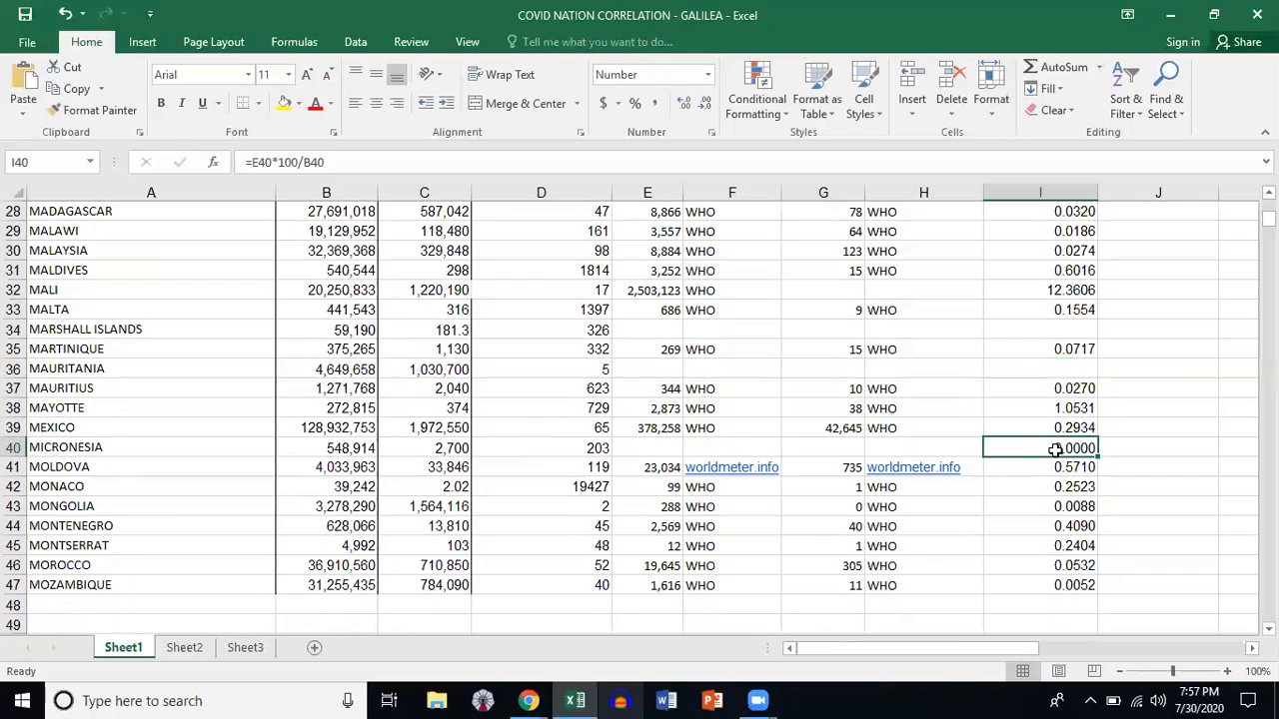
key("BackSpace")
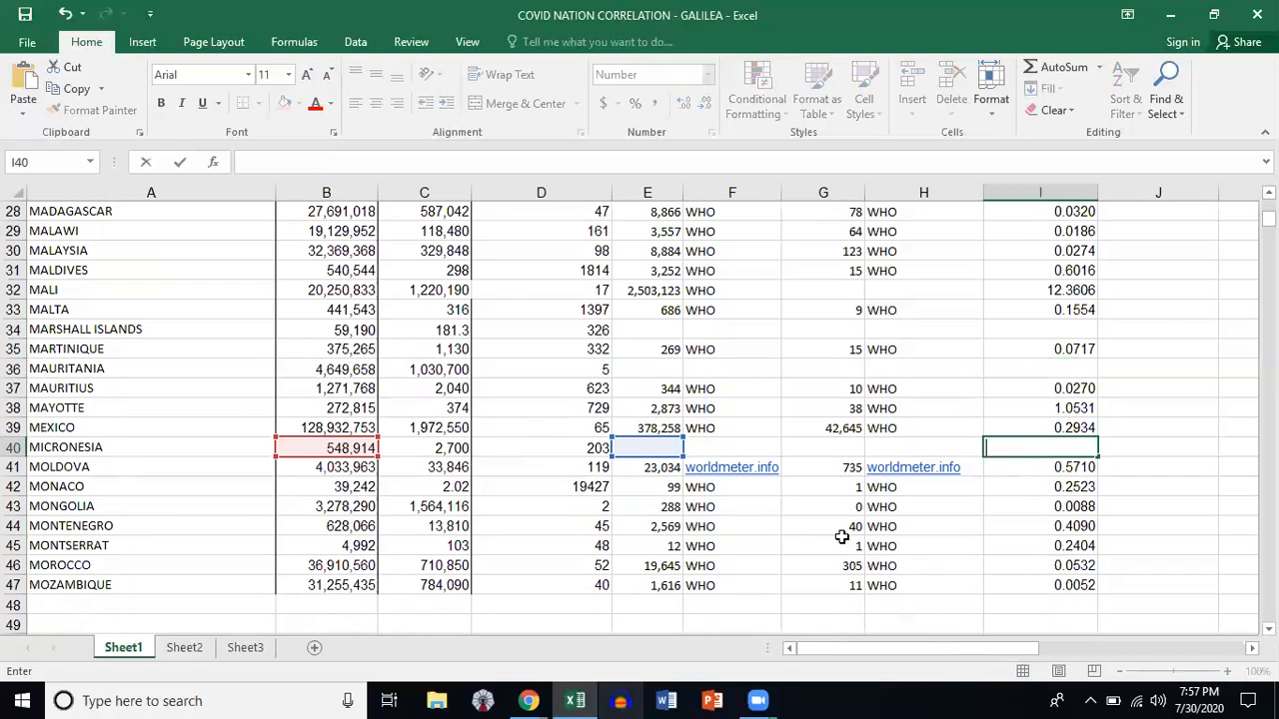
left_click(831, 452)
Step: Check the deceased column from Micronesia up to Mali, and inspect Mali's infected count in E32
key("Up")
key("Up")
key("Up")
key("Up")
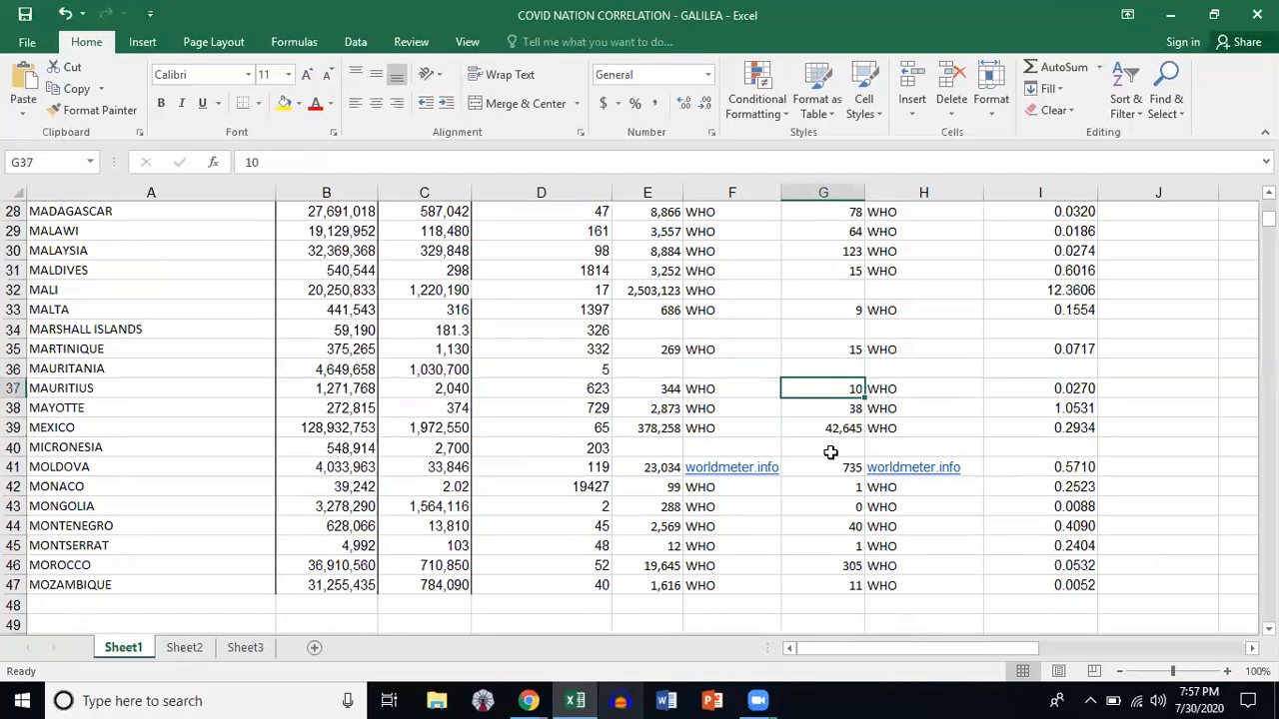
key("Up")
key("Up")
key("Up")
key("Up")
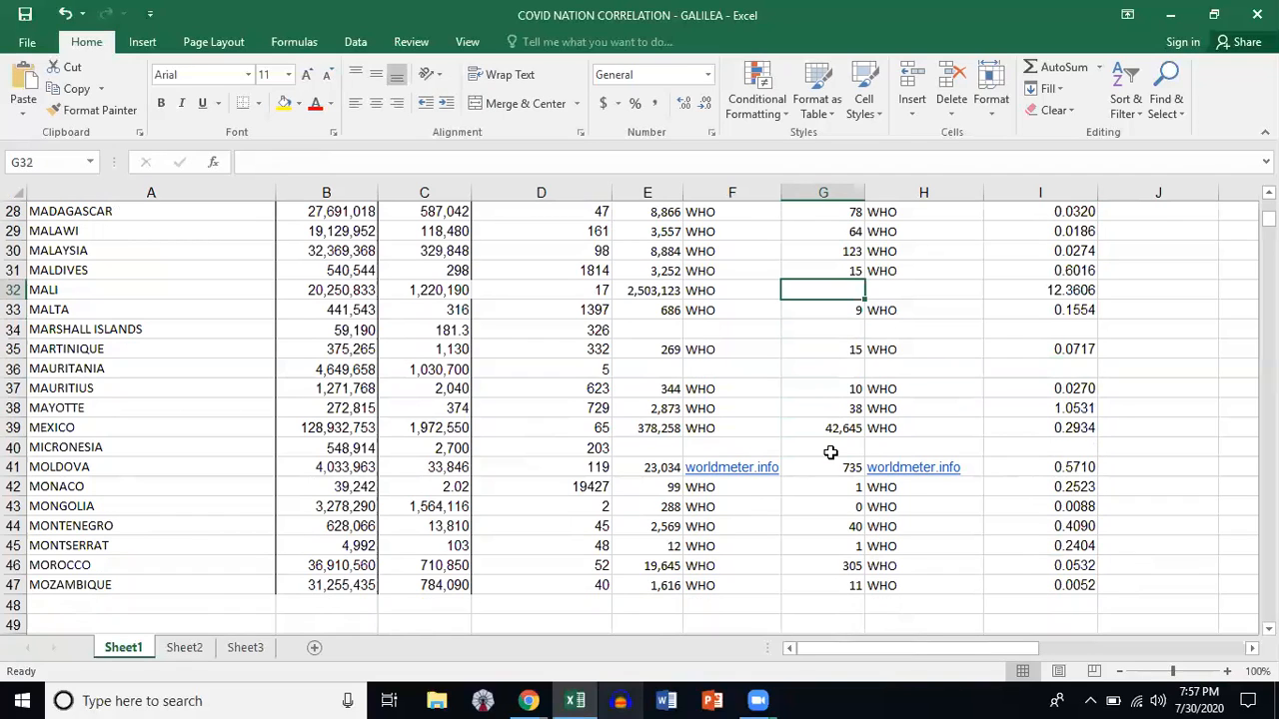
left_click(641, 298)
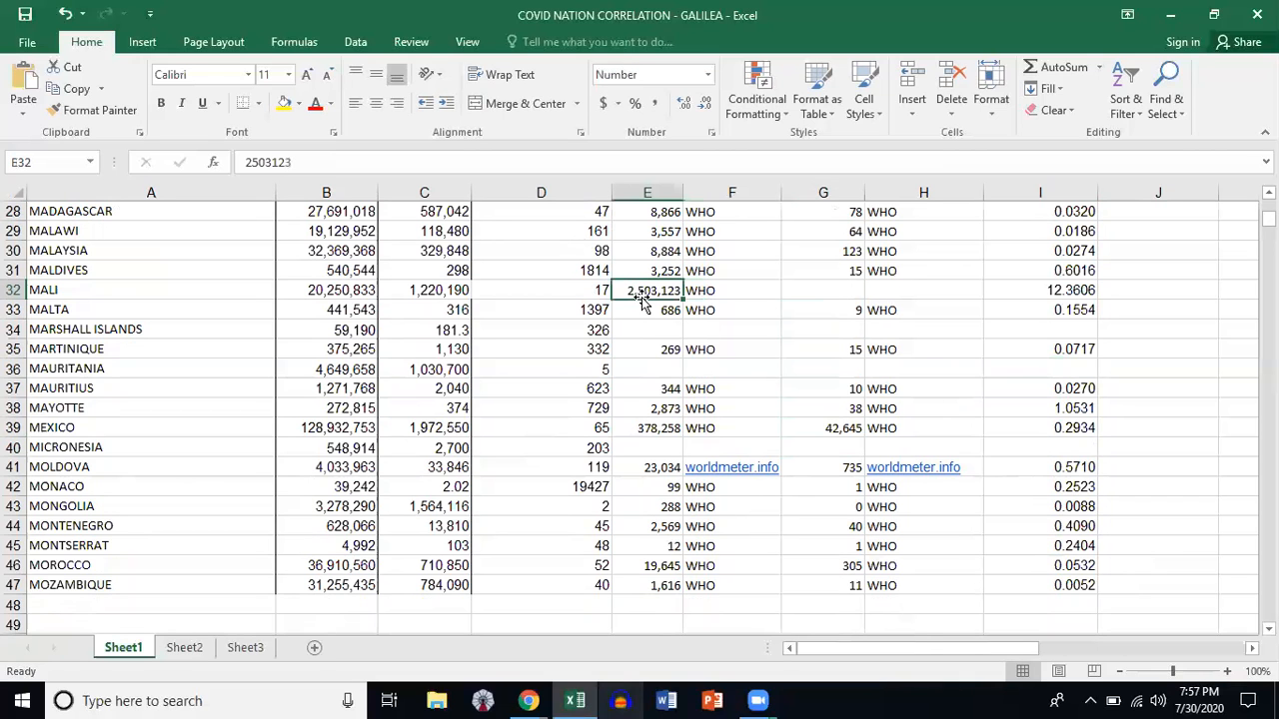
Step: Examine the infected counts and percentages from Mali up to Jordan for missing data
key("Up")
key("Up")
key("Up")
key("Up")
key("Up")
key("Up")
key("Up")
key("Up")
key("Up")
key("Up")
key("Up")
key("Up")
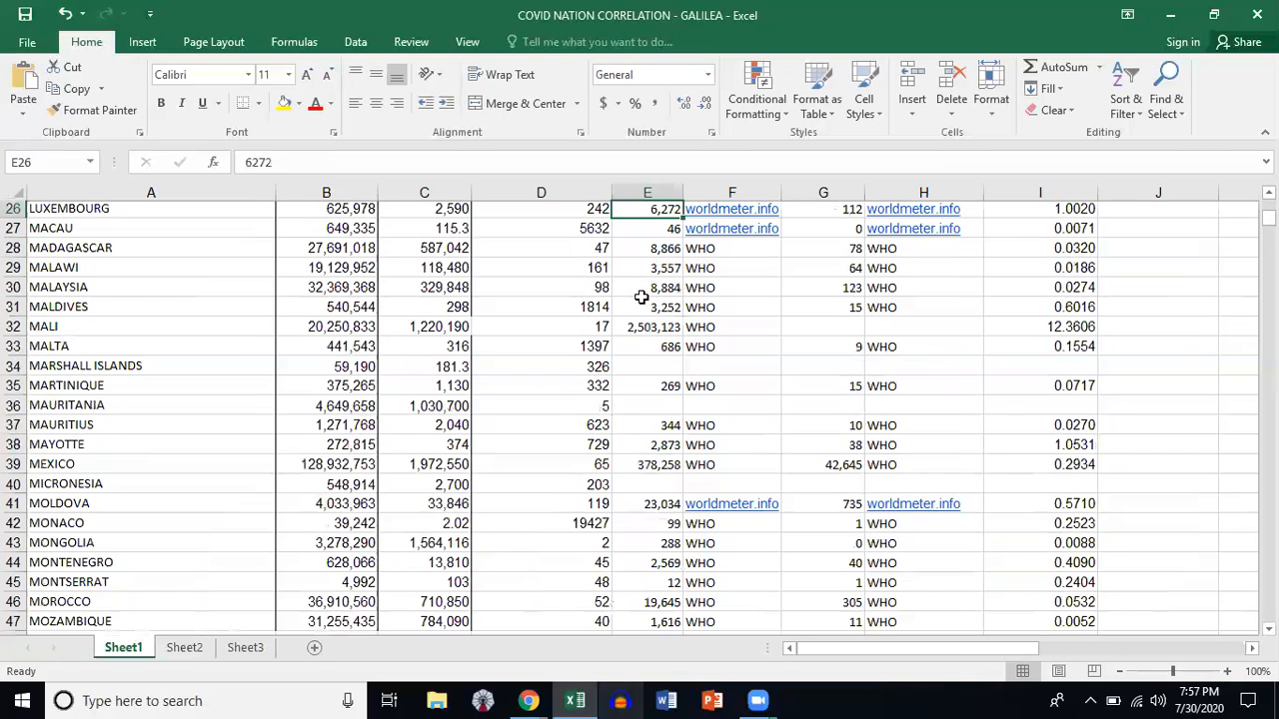
key("Up")
key("Up")
key("Up")
key("Up")
key("Up")
key("Up")
key("Up")
key("Up")
key("Up")
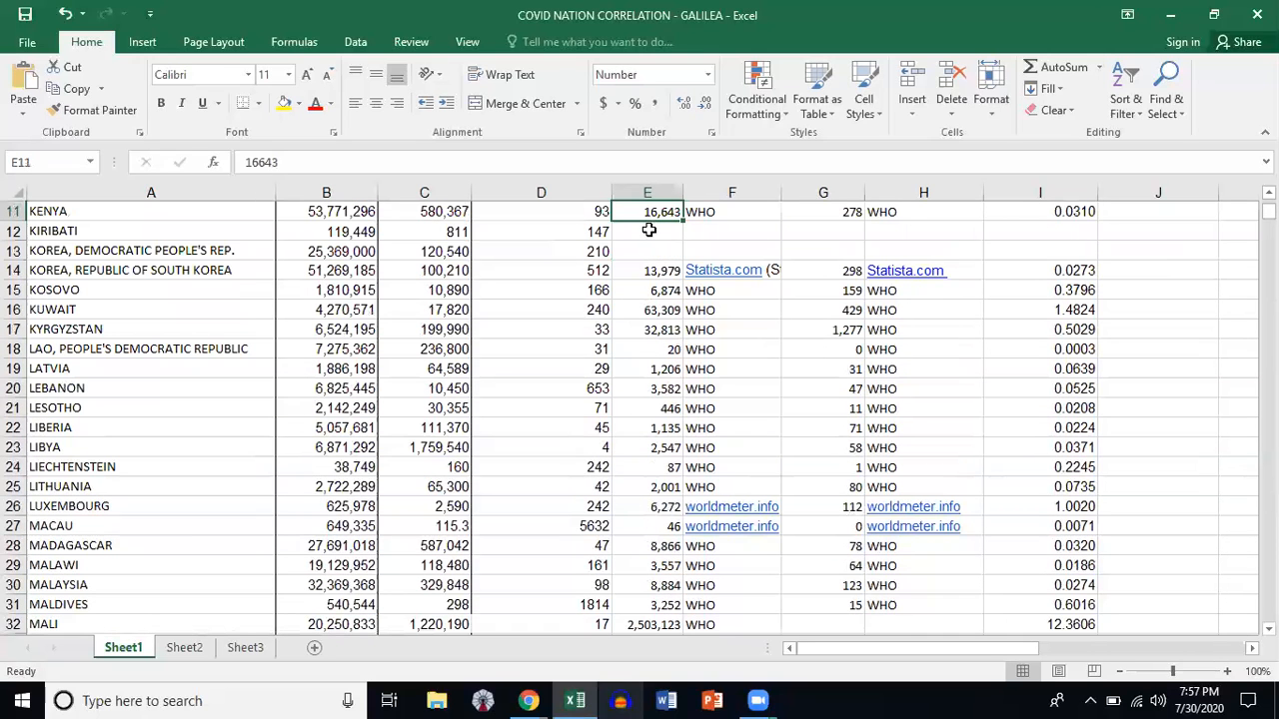
key("Up")
key("Up")
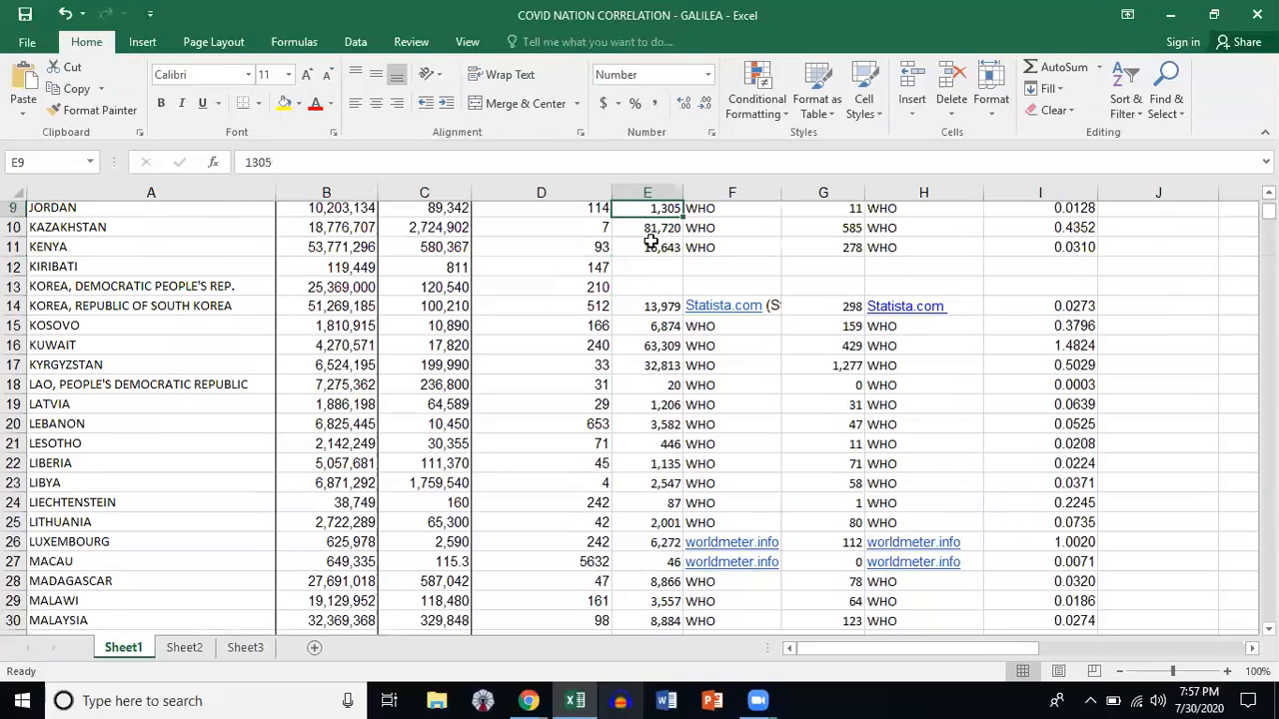
Step: Return to the table's header row and select Iran's empty percentage deceased cell, J2
key("Up")
key("Up")
key("ctrl+Up")
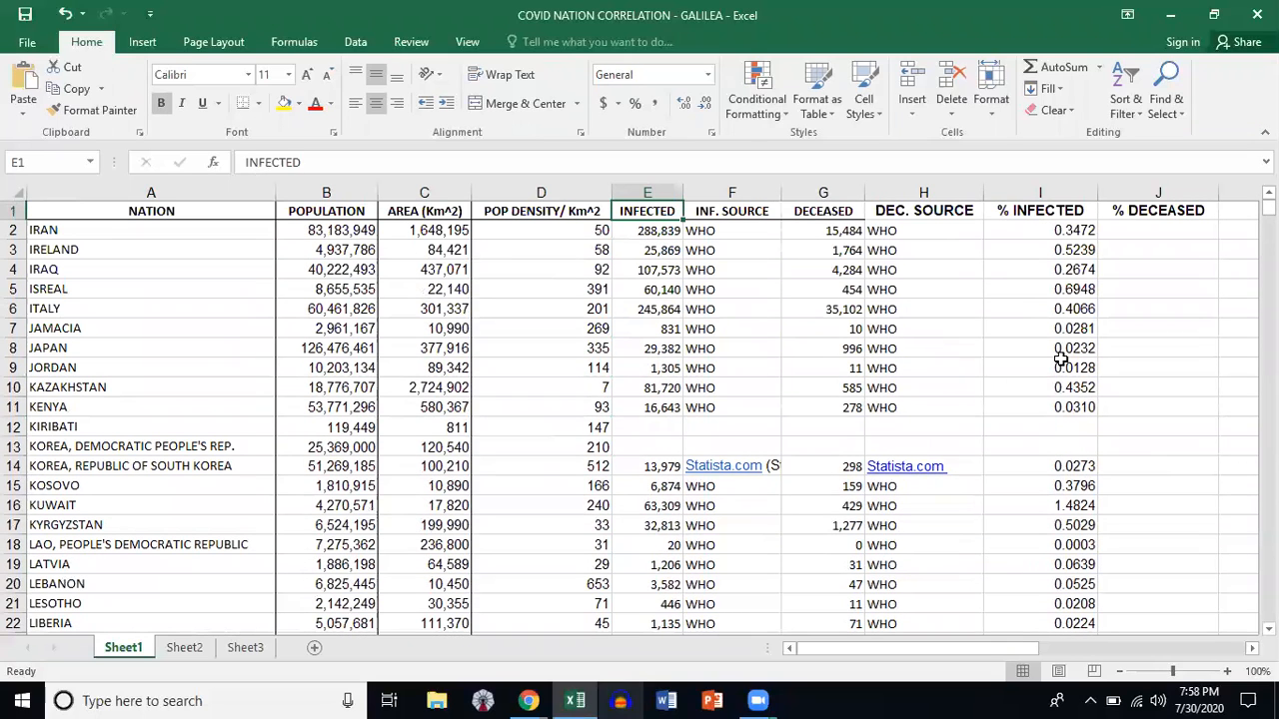
left_click(1148, 229)
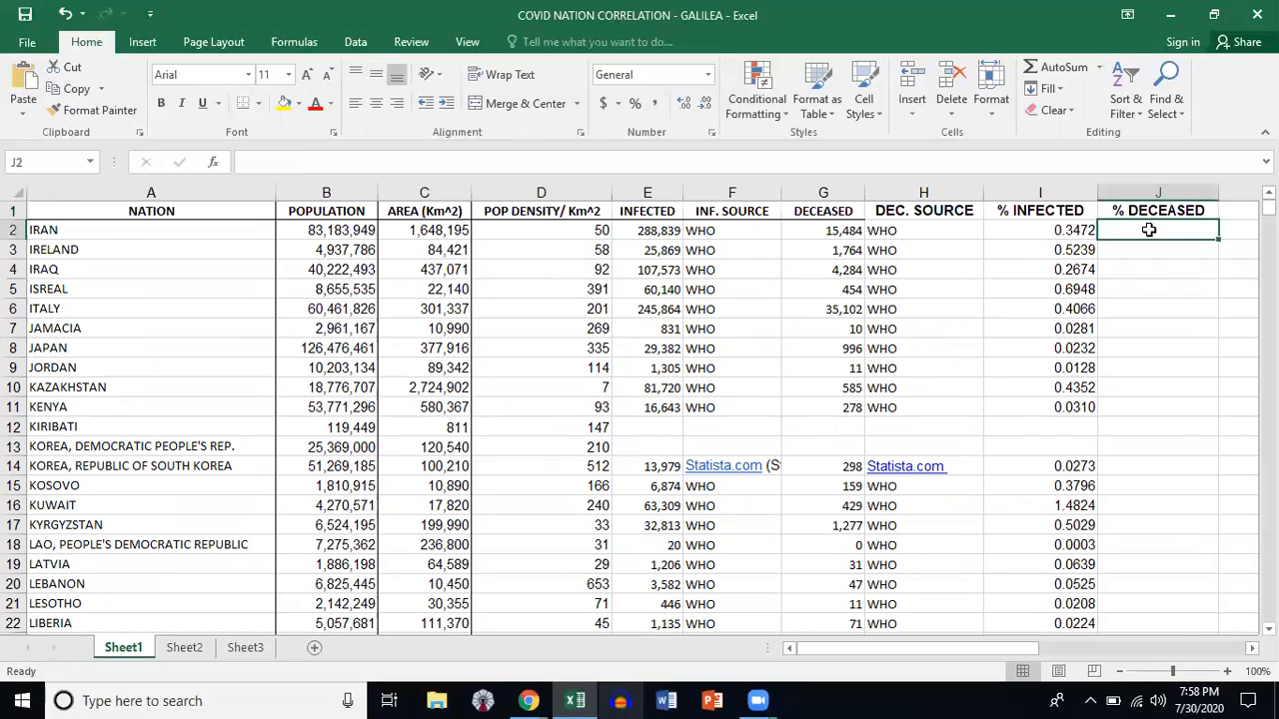